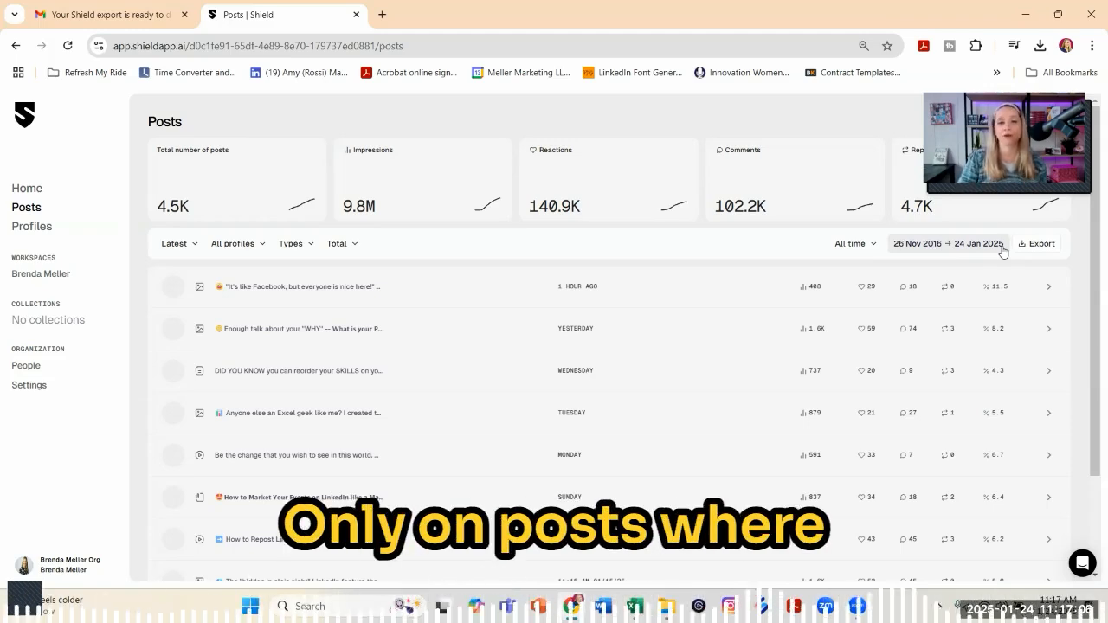
- Export the all-time posts data and download the resulting file
left_click(1040, 244)
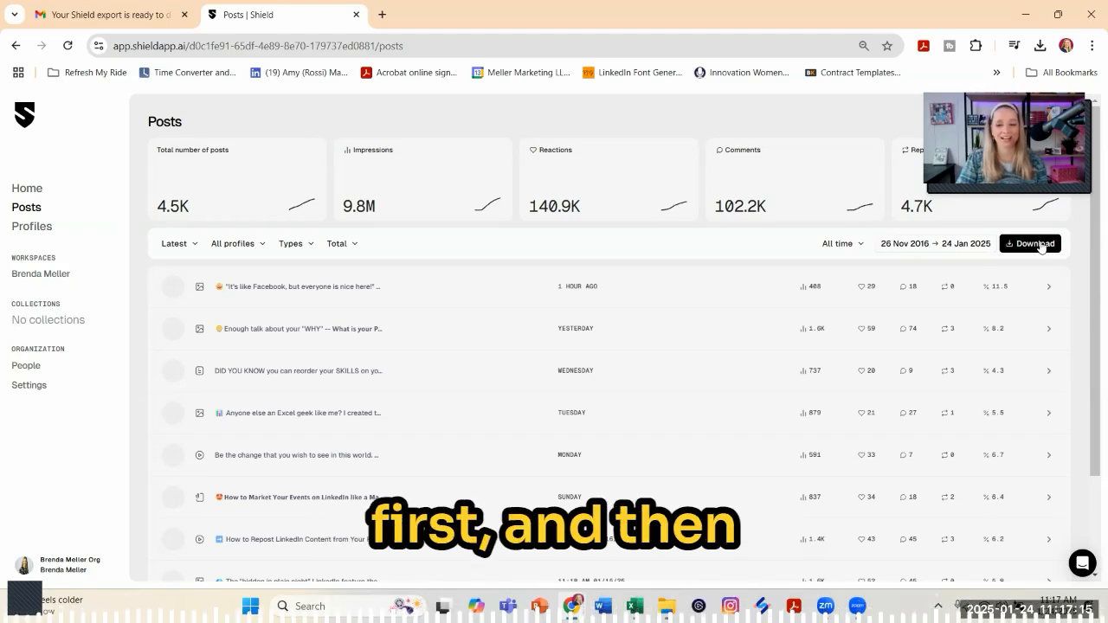
left_click(1042, 246)
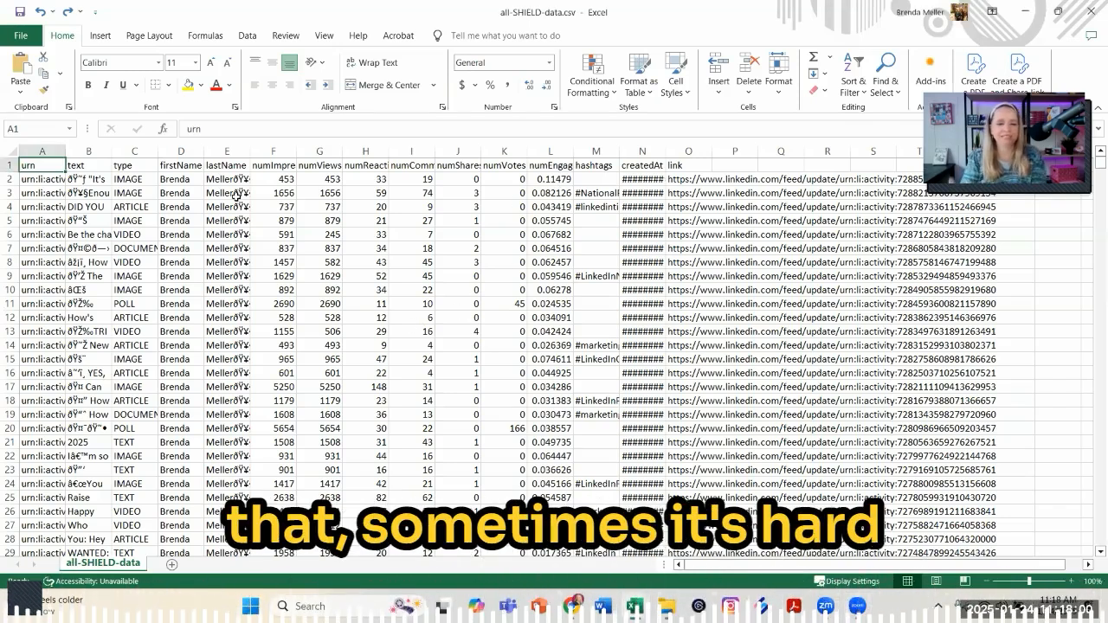
- Resize the createdAt column N just wide enough to show the full dates and times
double_click(666, 149)
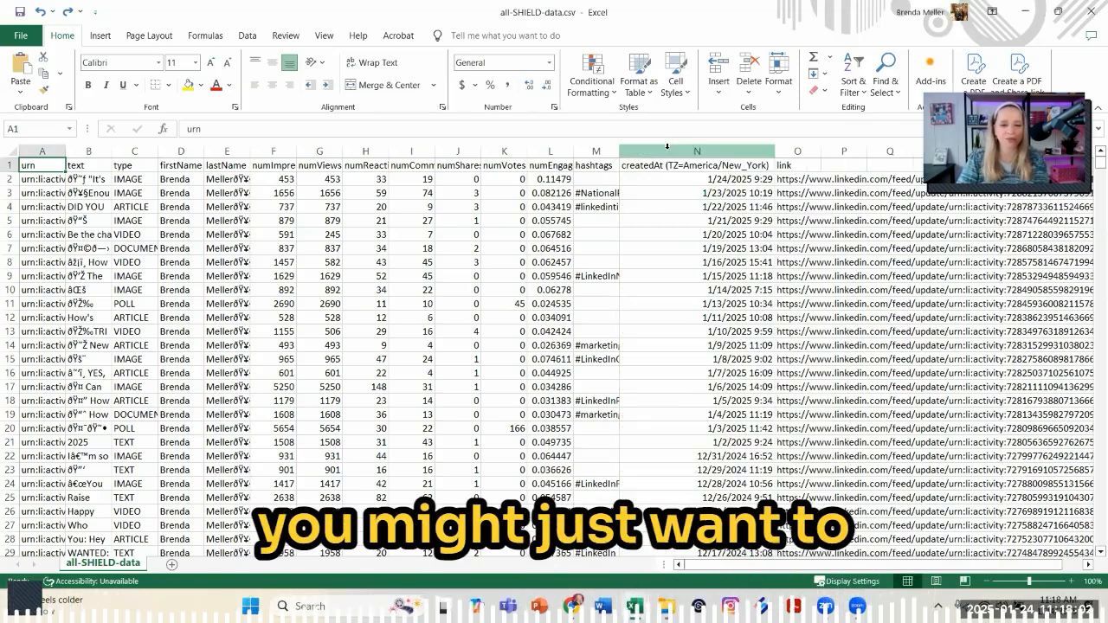
left_click_drag(761, 151, 705, 150)
left_click(681, 179)
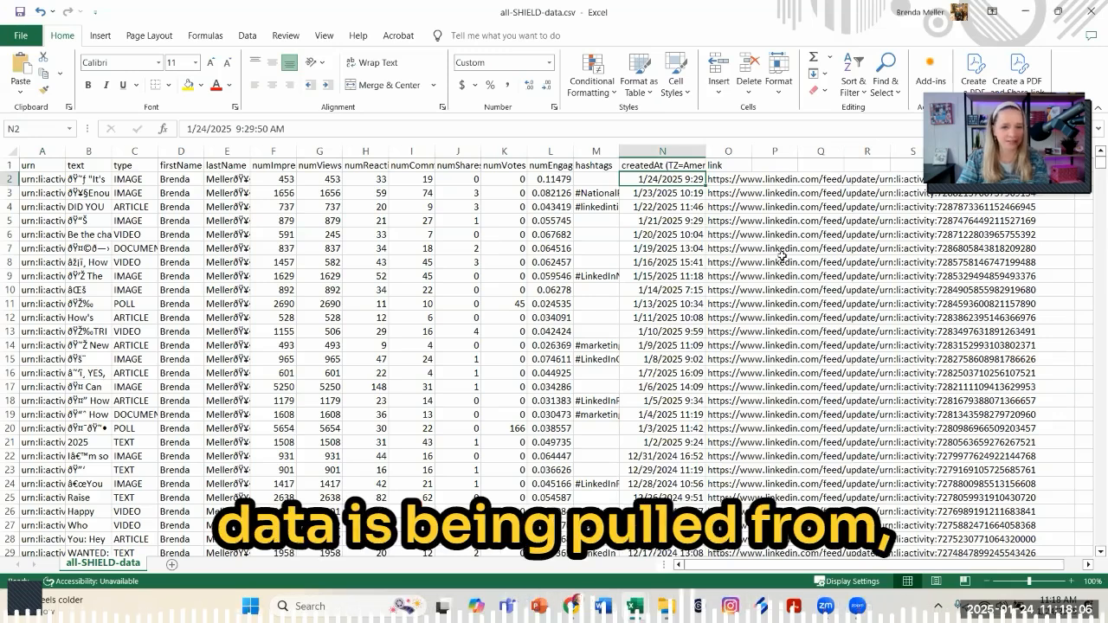
- Fill the post type column C with yellow and make its header bold
left_click(230, 181)
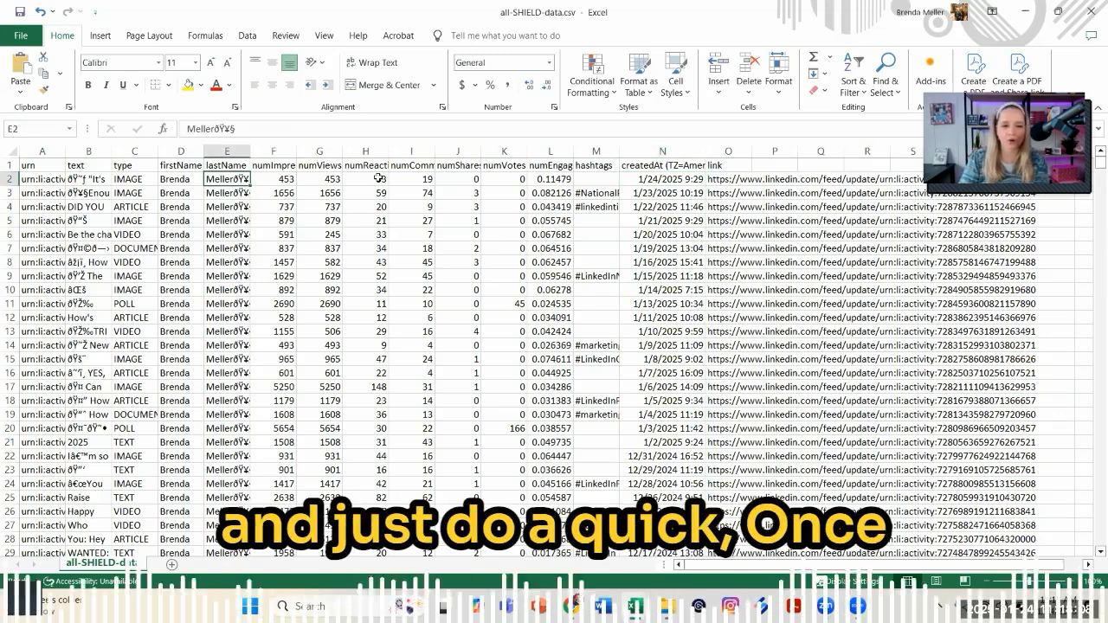
key("Left")
key("Left")
key("Left")
key("Left")
key("Right")
key("Right")
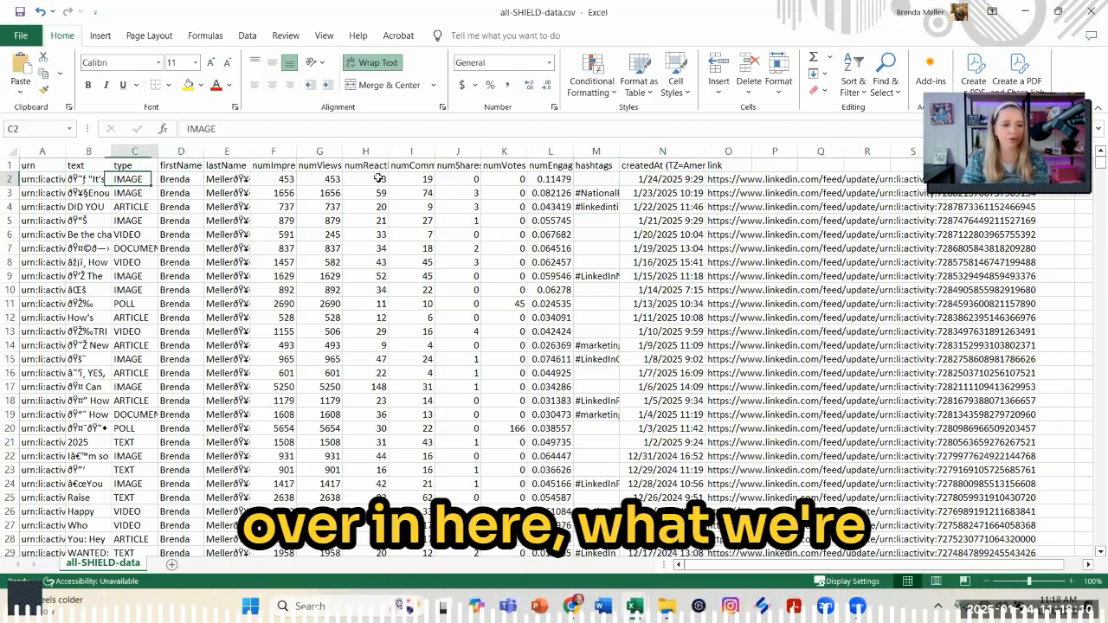
left_click(134, 152)
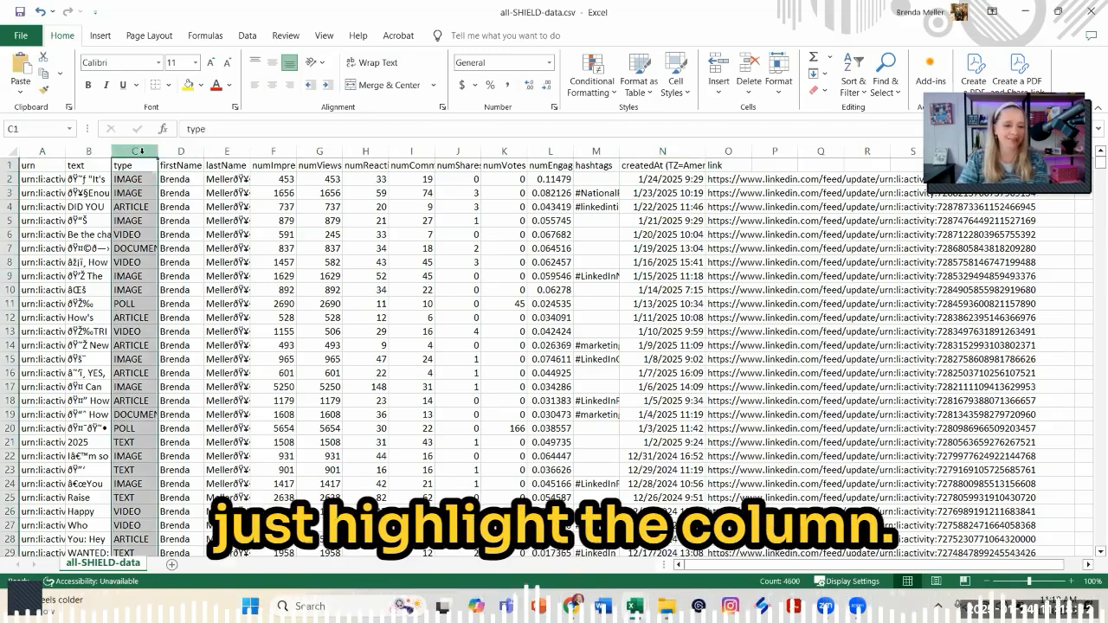
left_click(188, 85)
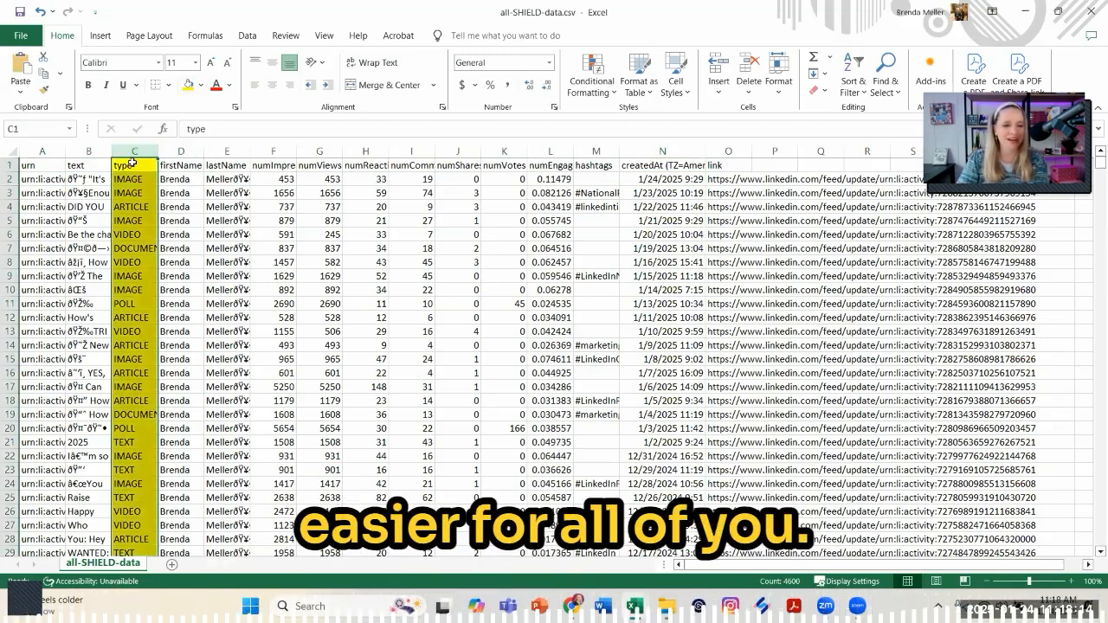
left_click(133, 165)
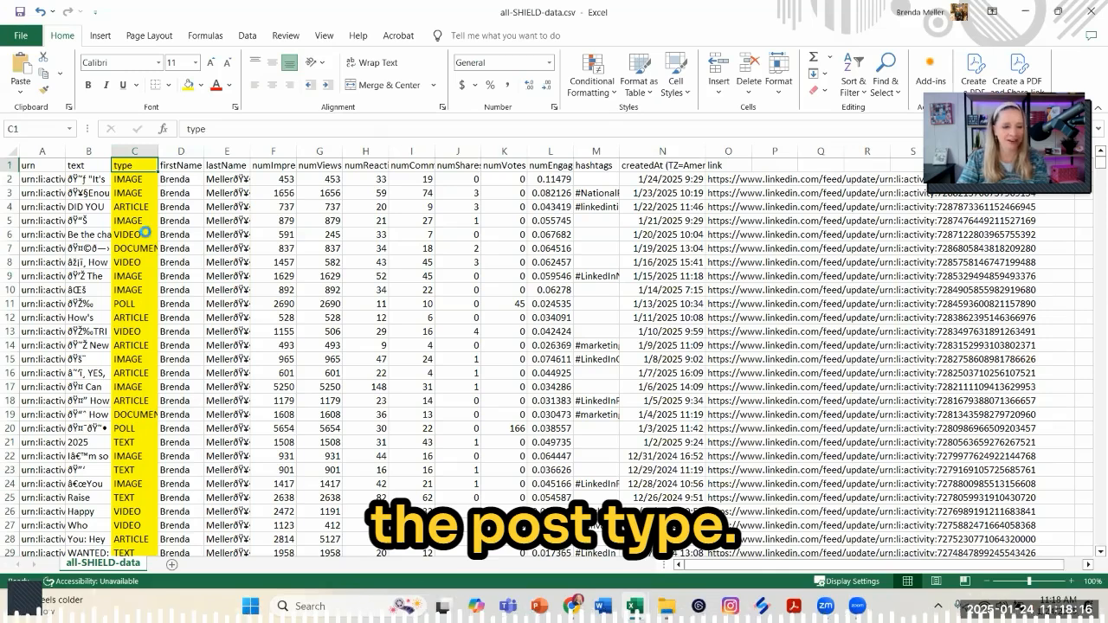
key("ctrl+b")
left_click(136, 179)
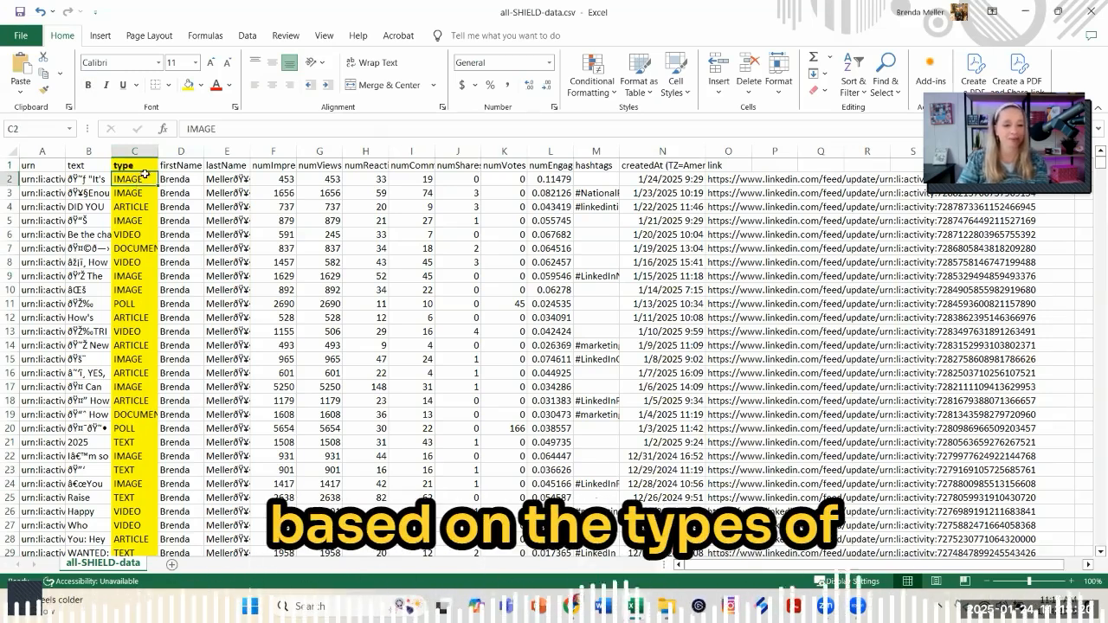
- Fill the createdAt date column N with yellow
left_click(670, 167)
left_click(663, 152)
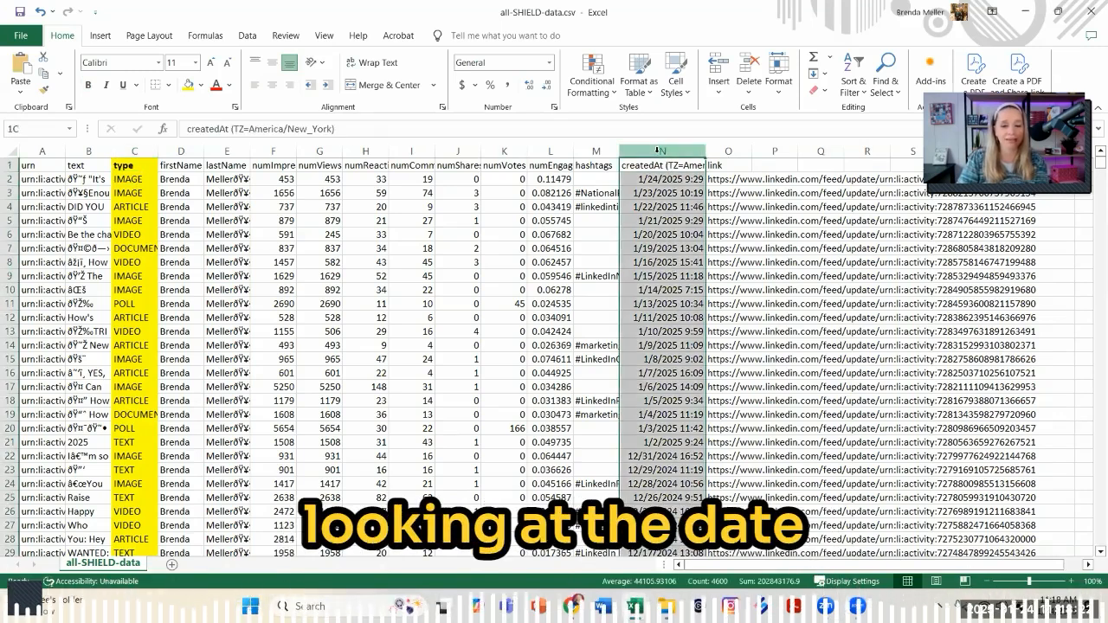
left_click(190, 84)
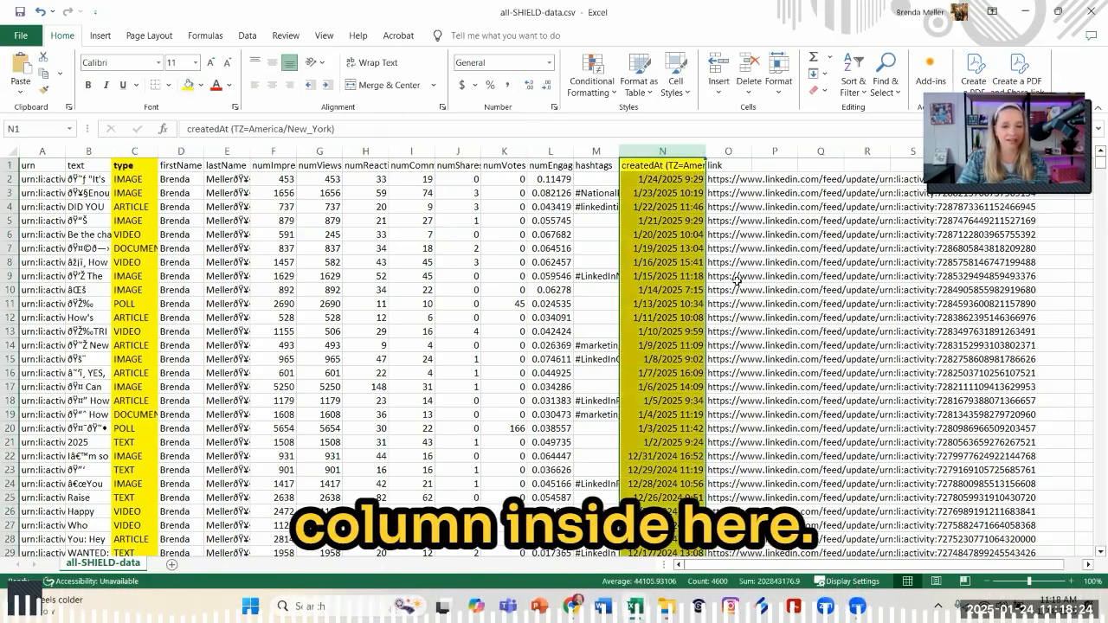
left_click(729, 249)
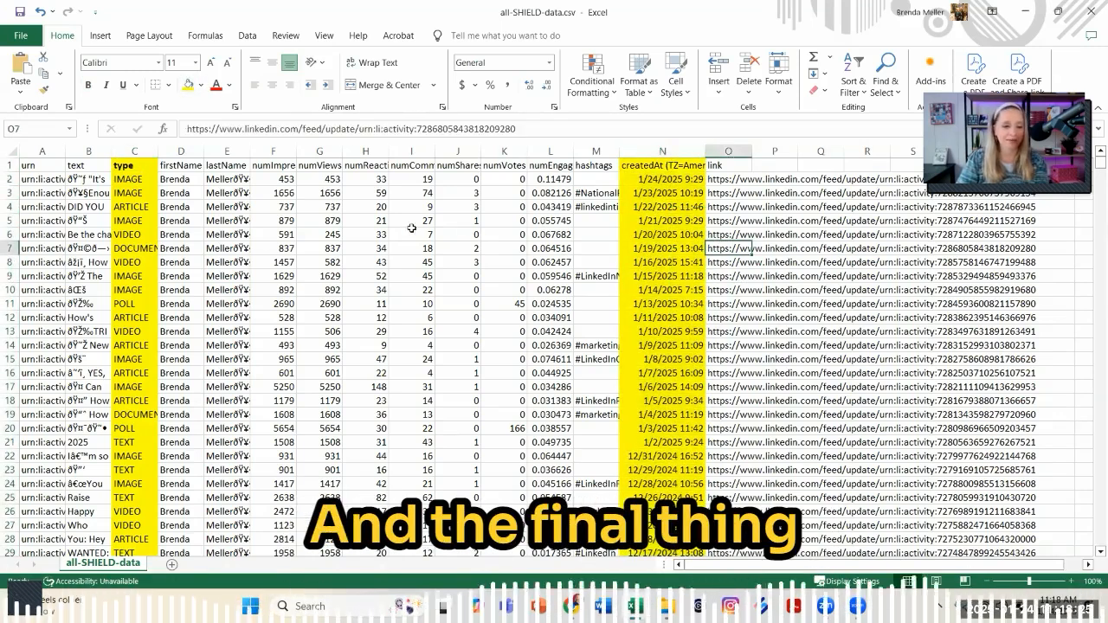
- Fill the numImpressions column F with yellow
left_click(278, 153)
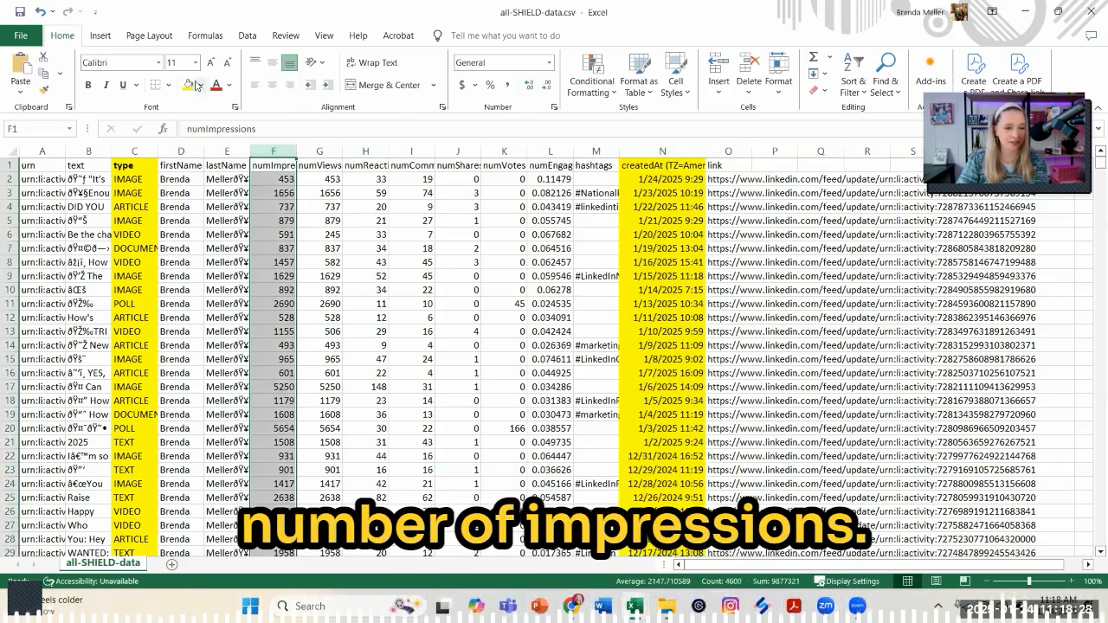
left_click(193, 84)
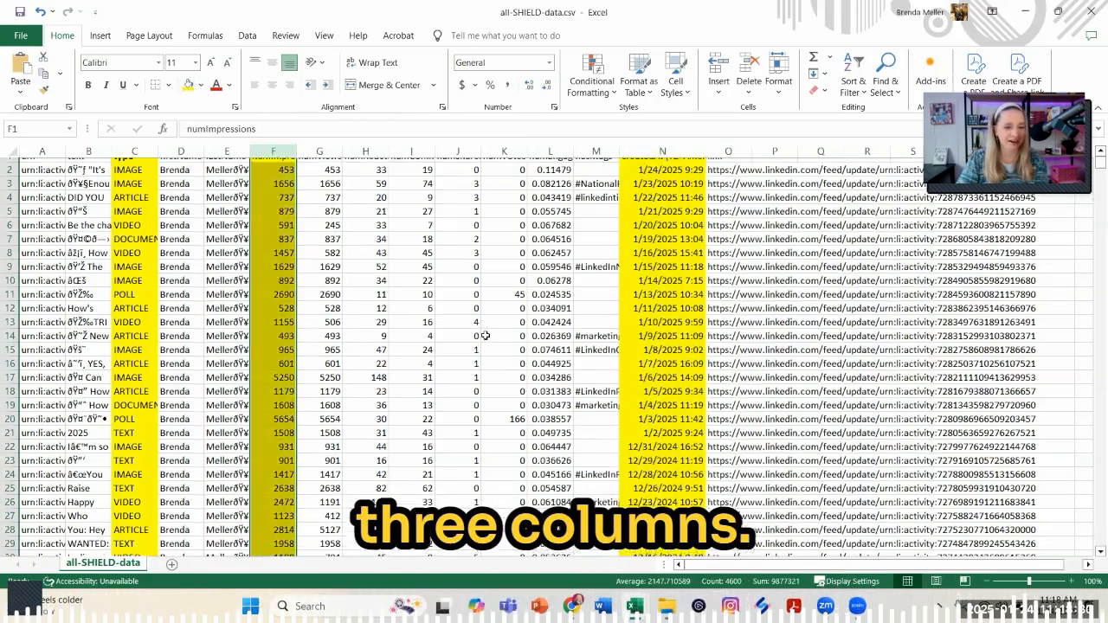
scroll(549, 355, "down", 1)
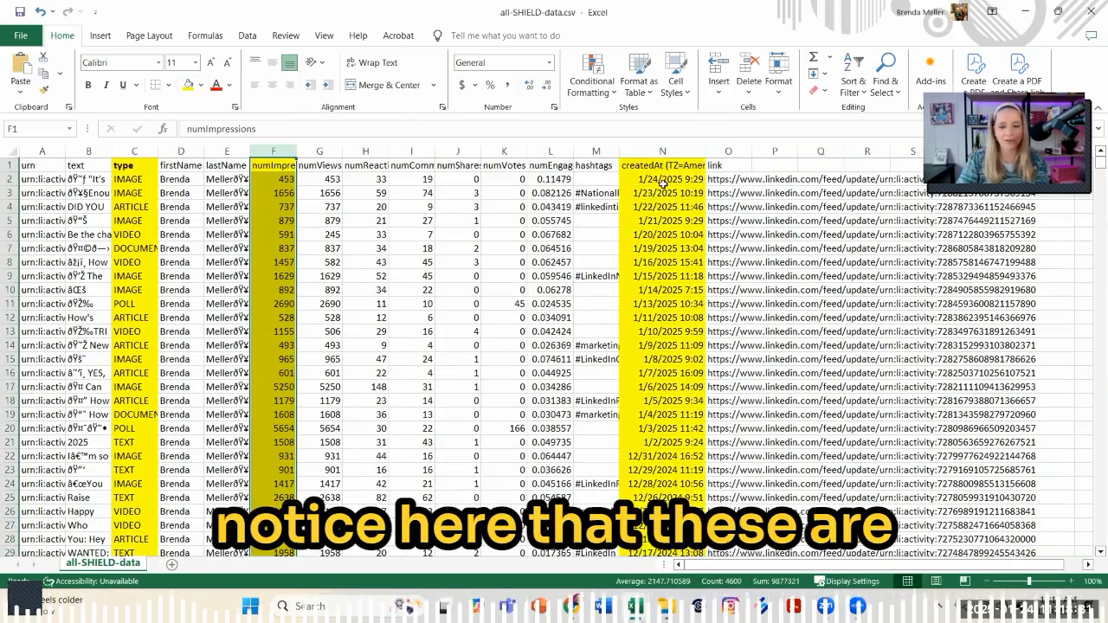
- Examine the dates and impressions from the newest posts downward to find where impressions stop being recorded regularly and zeros begin
left_click(663, 180)
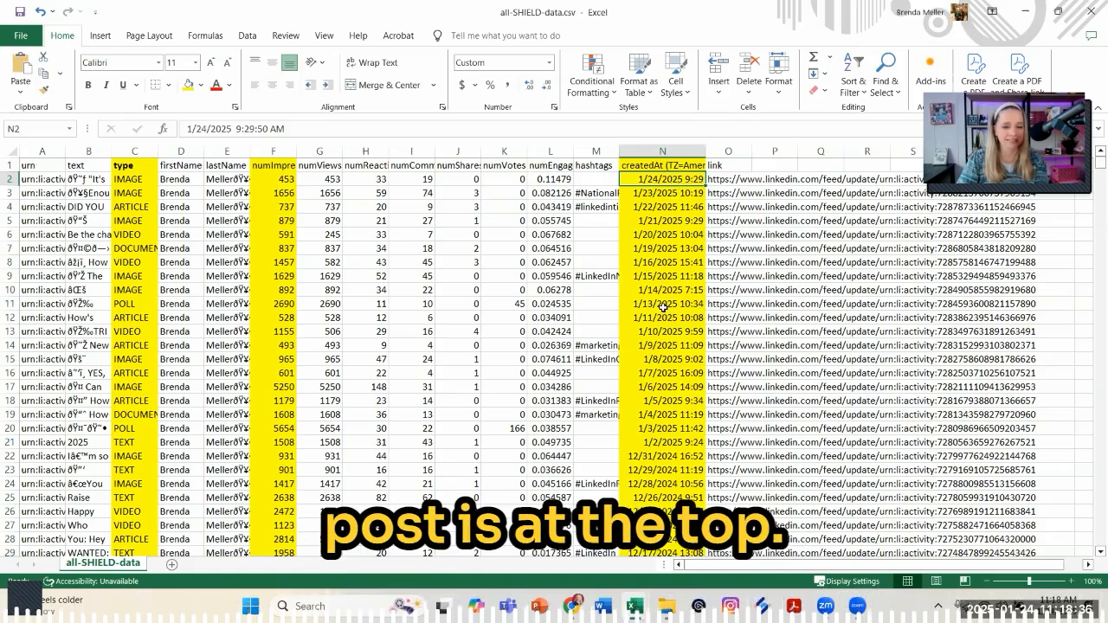
scroll(664, 308, "down", 1)
scroll(663, 308, "down", 9)
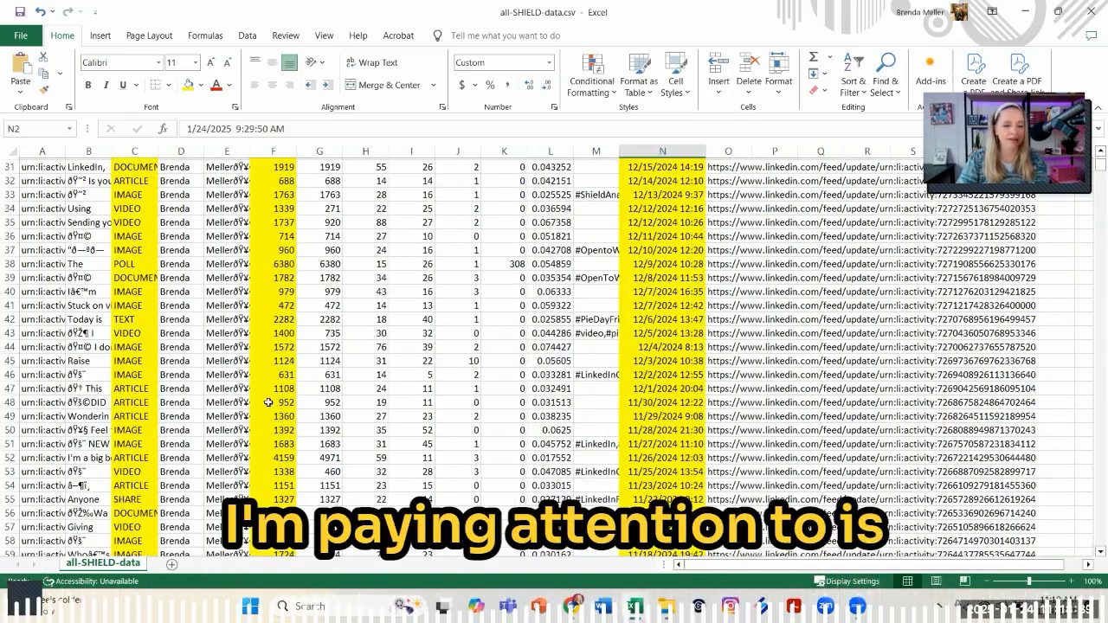
left_click(268, 403)
scroll(288, 385, "down", 12)
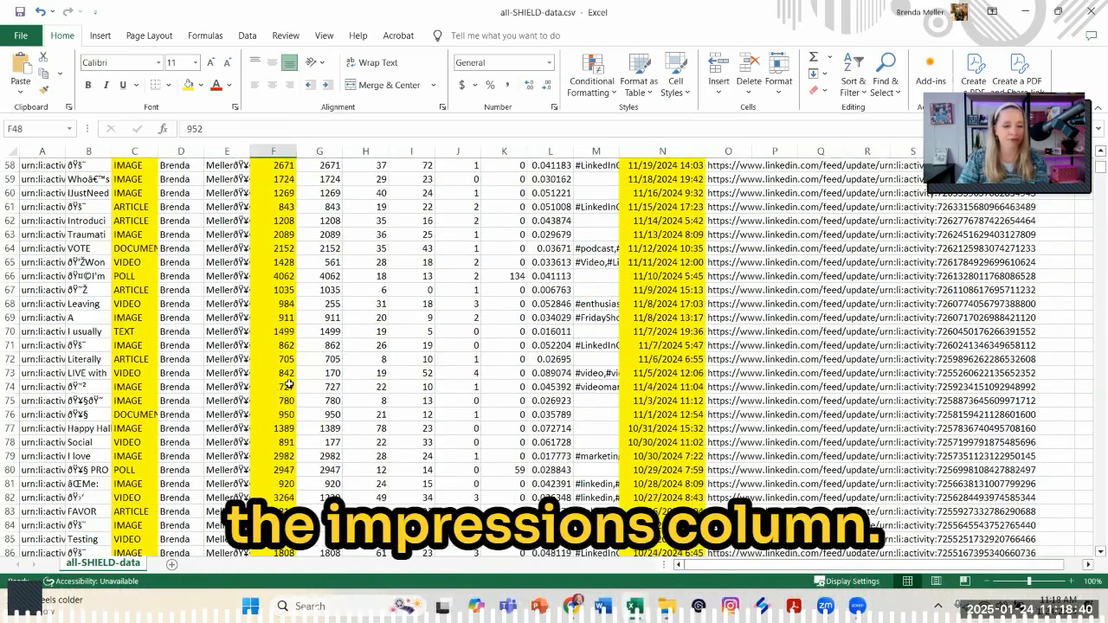
scroll(288, 385, "down", 19)
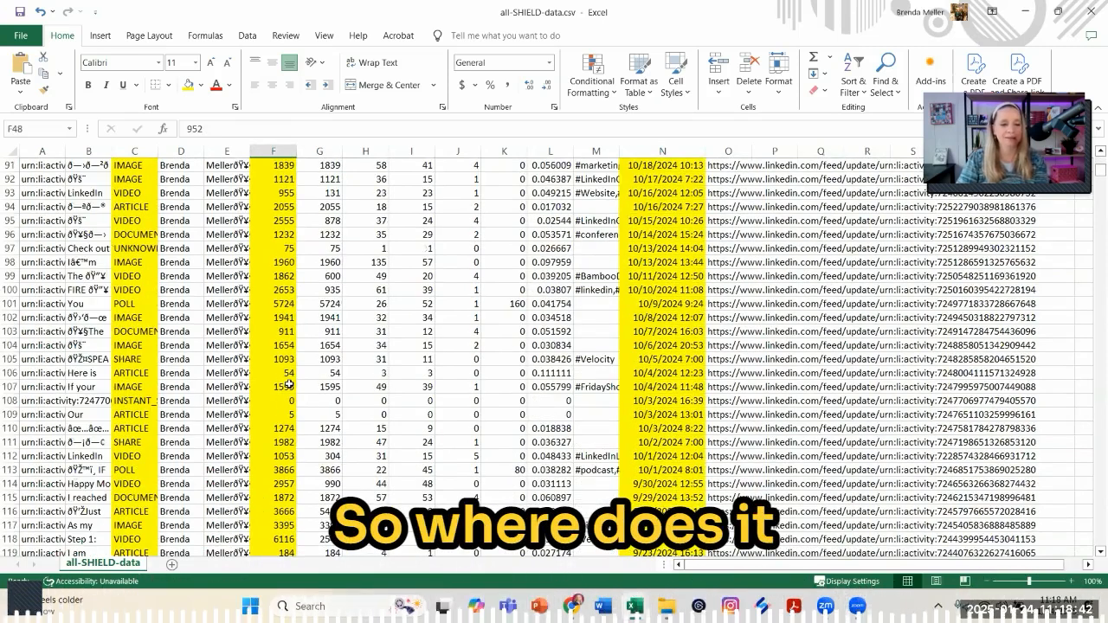
scroll(289, 384, "down", 20)
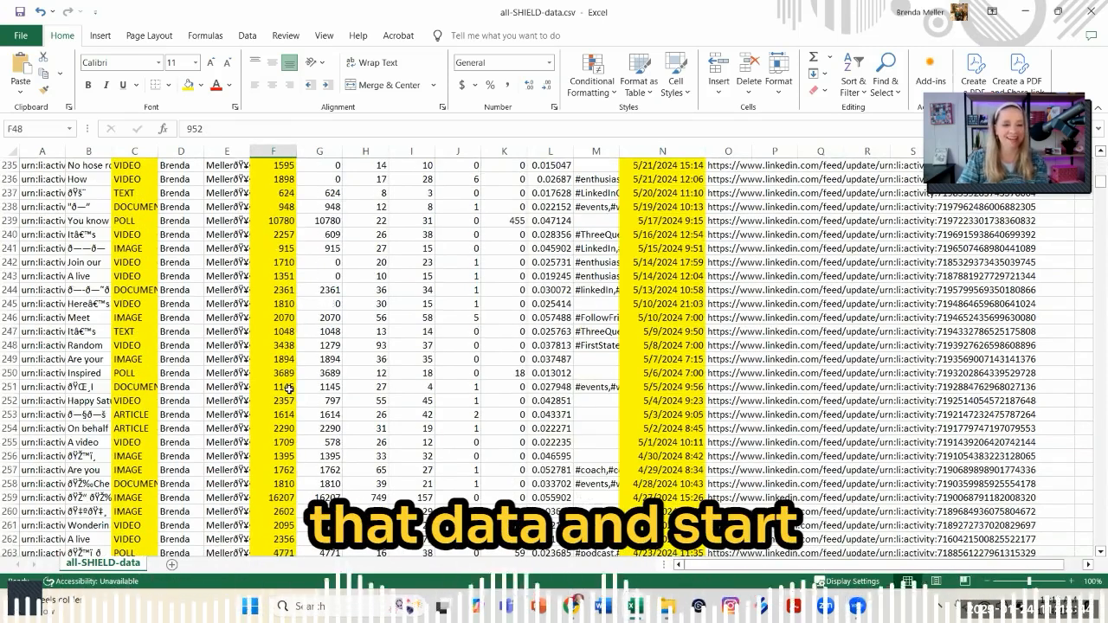
scroll(294, 402, "down", 20)
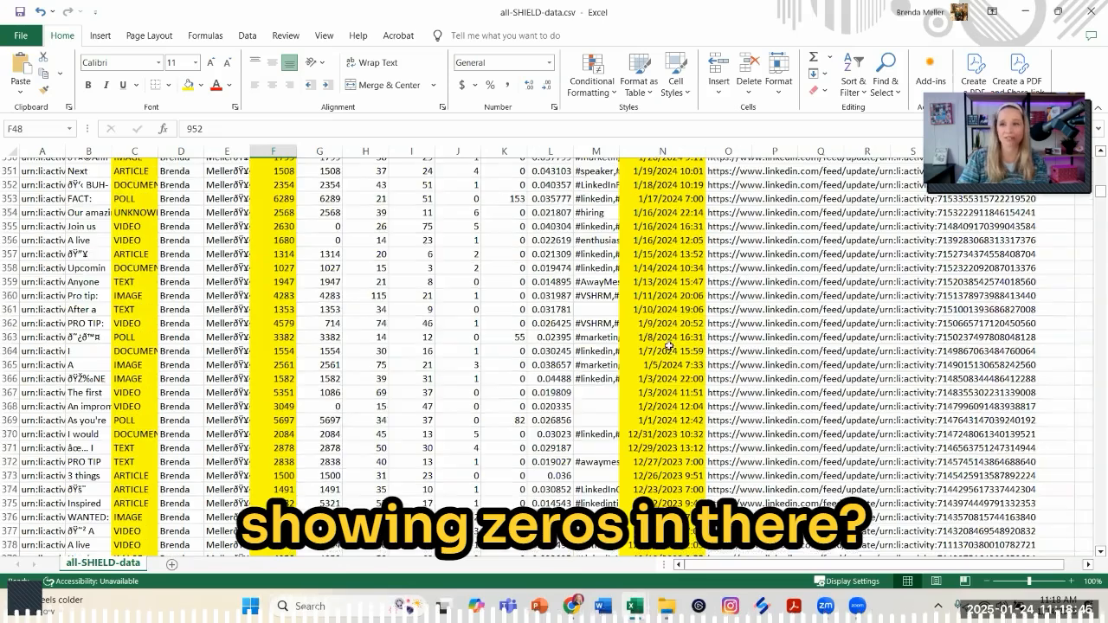
scroll(554, 355, "down", 6)
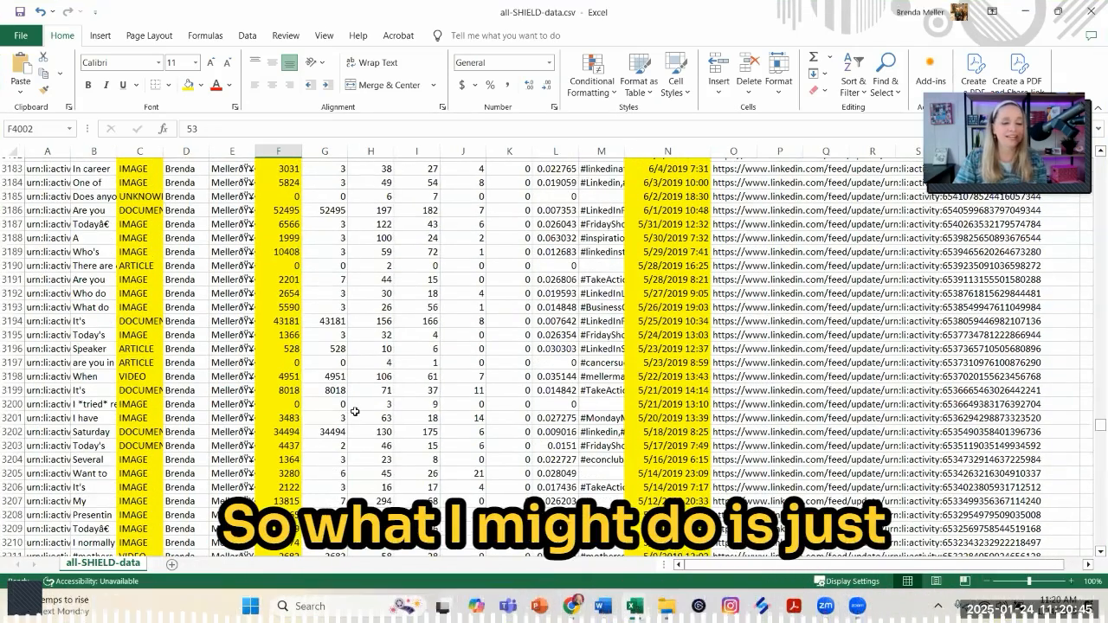
scroll(355, 412, "down", 15)
scroll(356, 412, "down", 20)
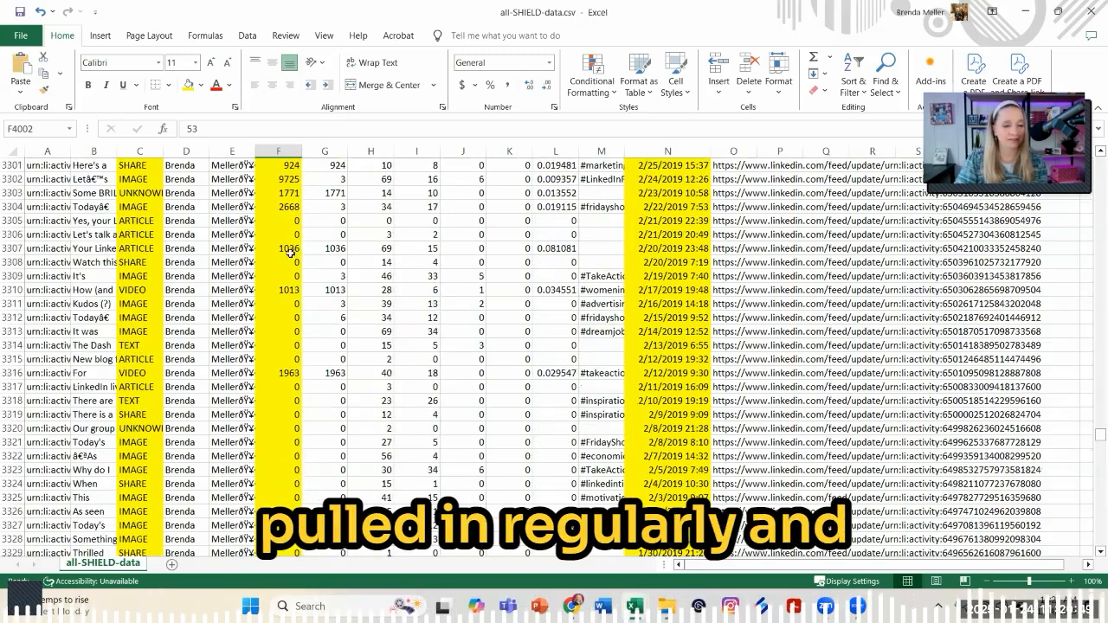
- Insert two blank rows at rows 3305 and 3306, directly below the 2/22/2019 post
left_click(14, 220)
left_click_drag(14, 221, 12, 234)
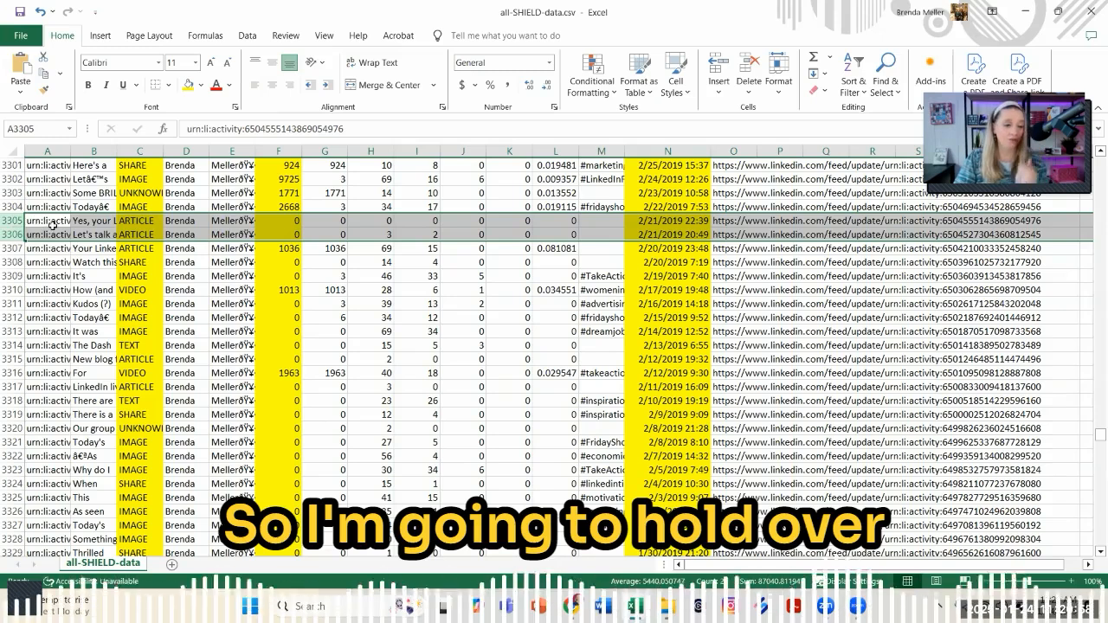
right_click(52, 225)
left_click(126, 350)
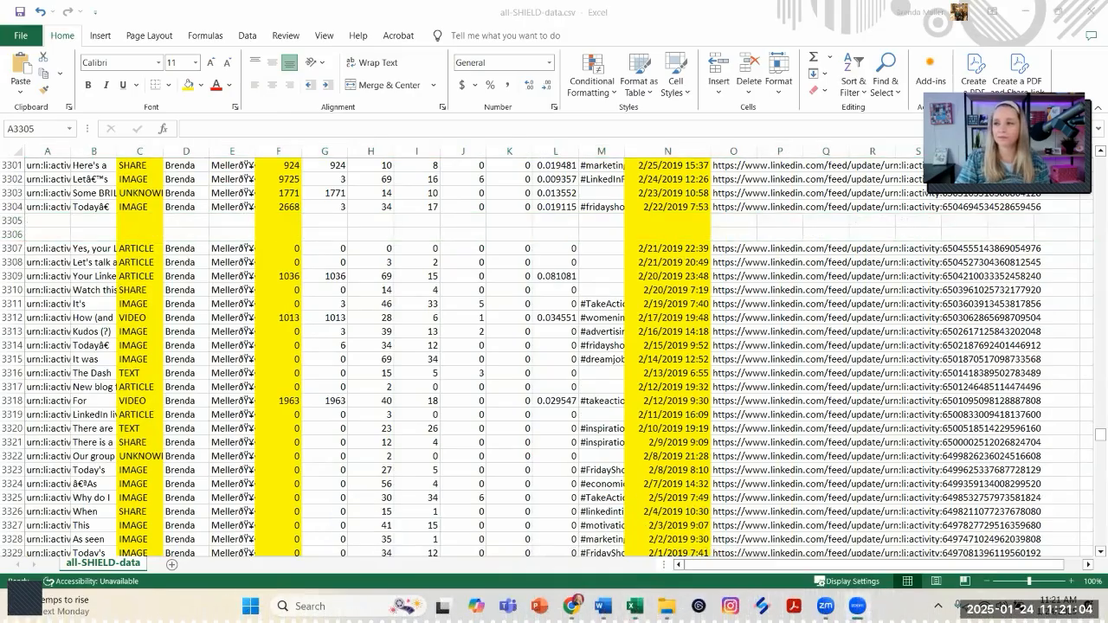
left_click(97, 218)
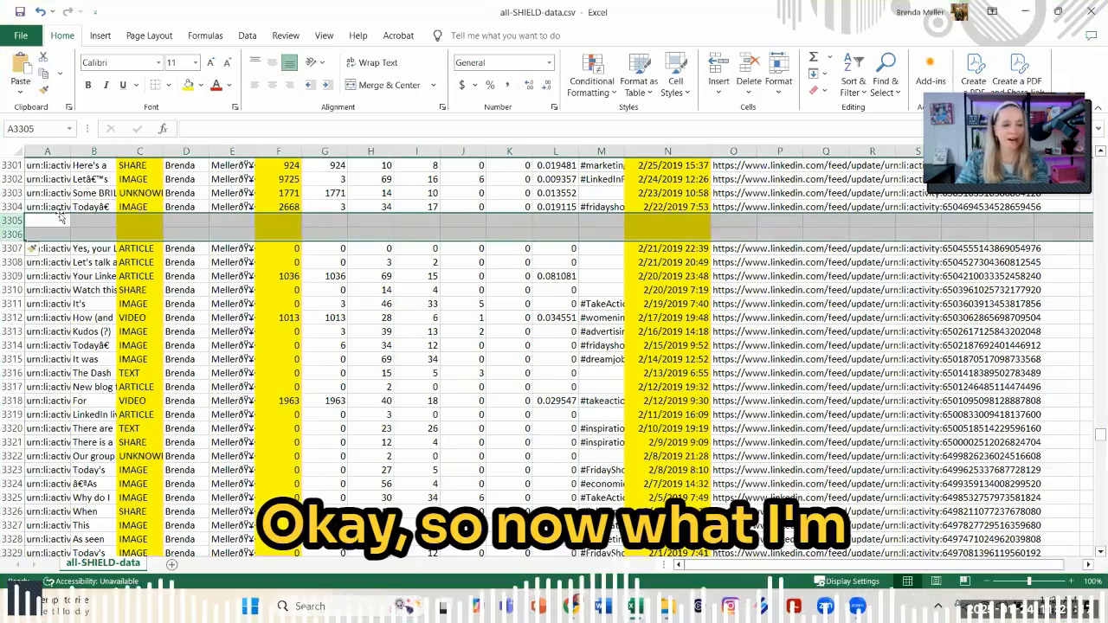
left_click(120, 219)
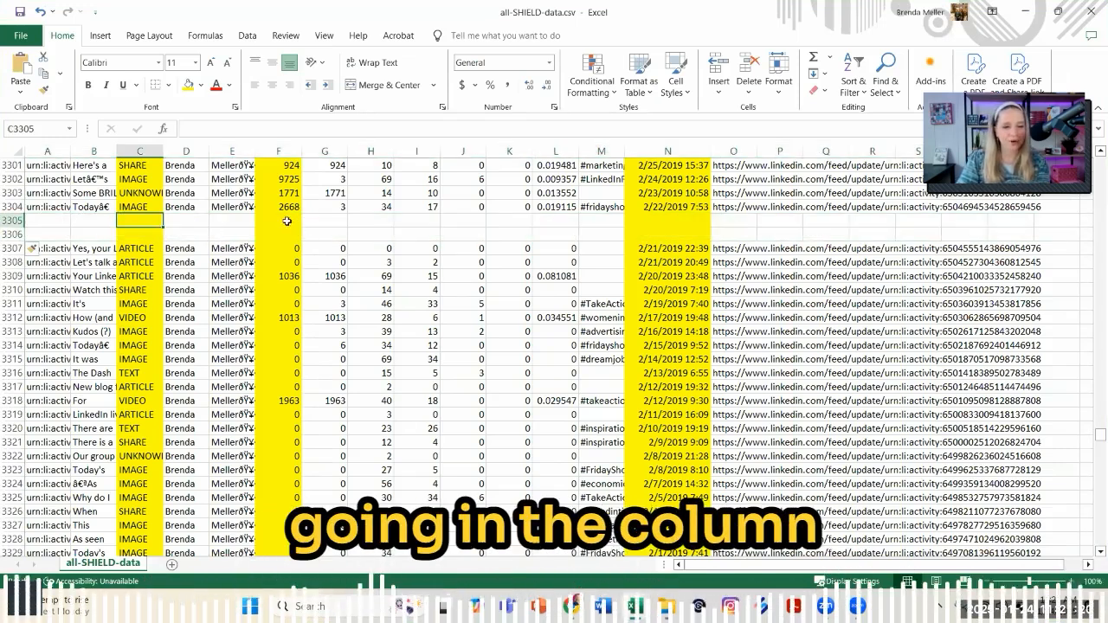
- Enter the formula =AVERAGE(F2:F3304) in cell F3305 to average the impressions
left_click(288, 217)
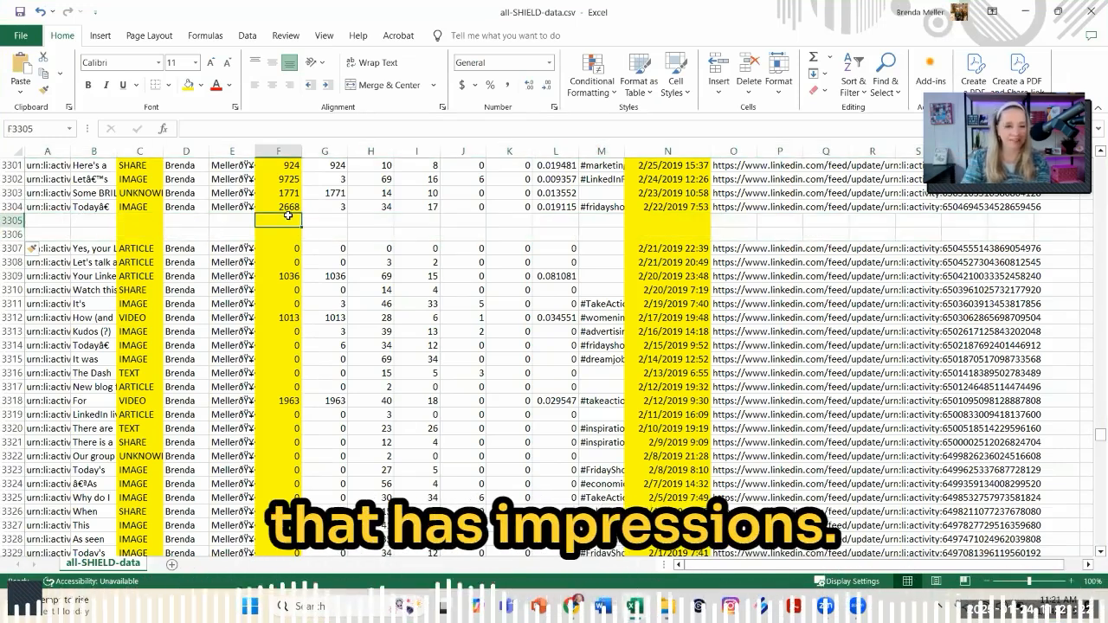
type("=a")
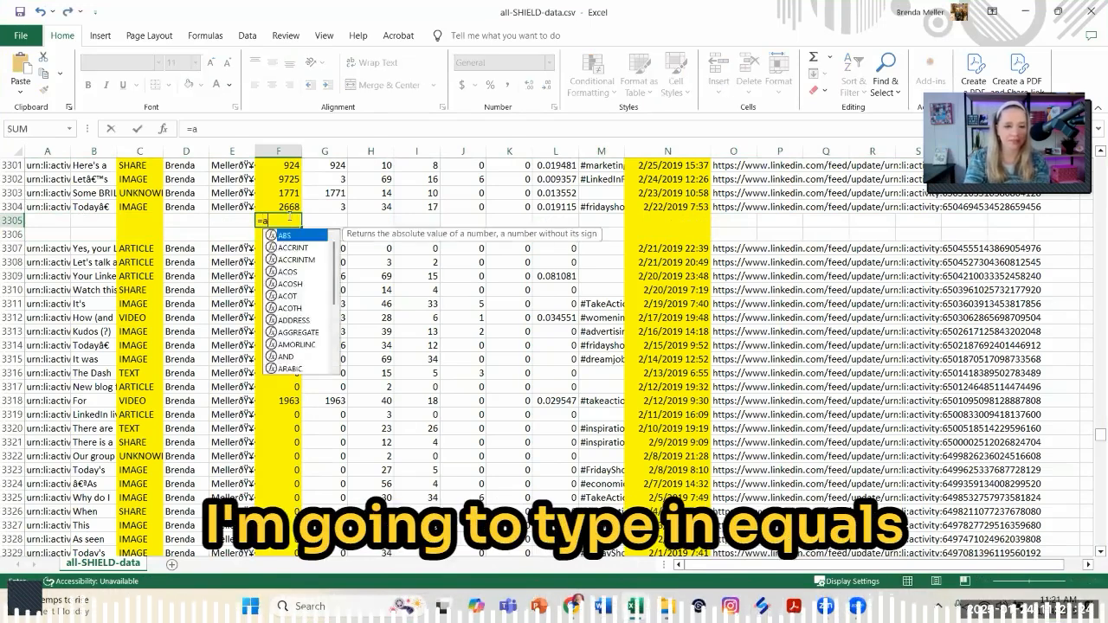
type("verage(")
left_click(295, 206)
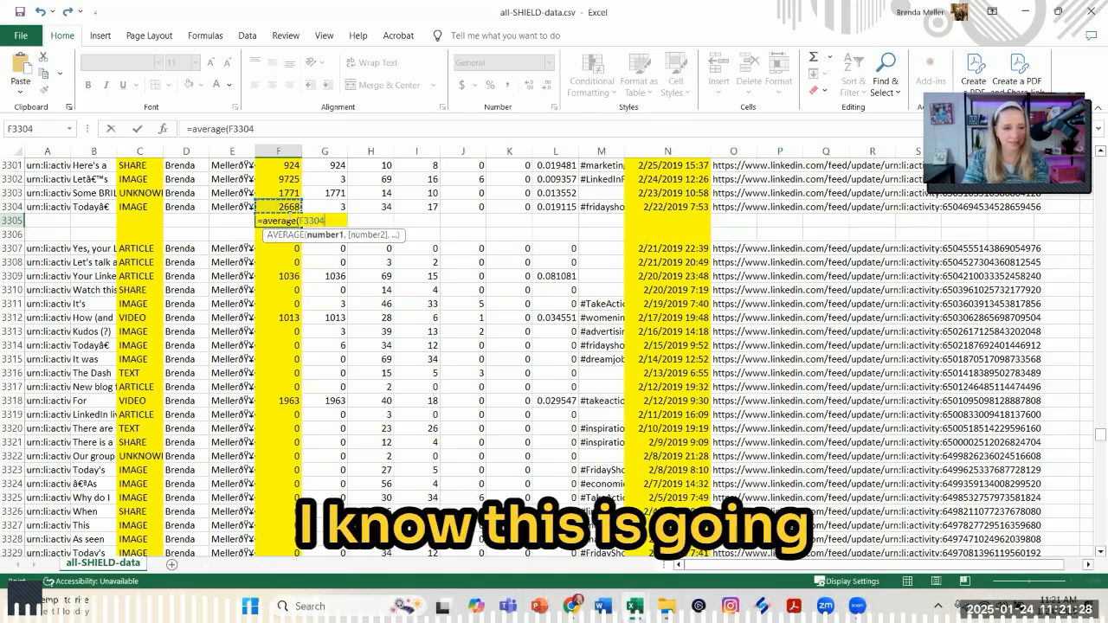
left_click_drag(294, 206, 299, 166)
left_click_drag(233, 129, 256, 128)
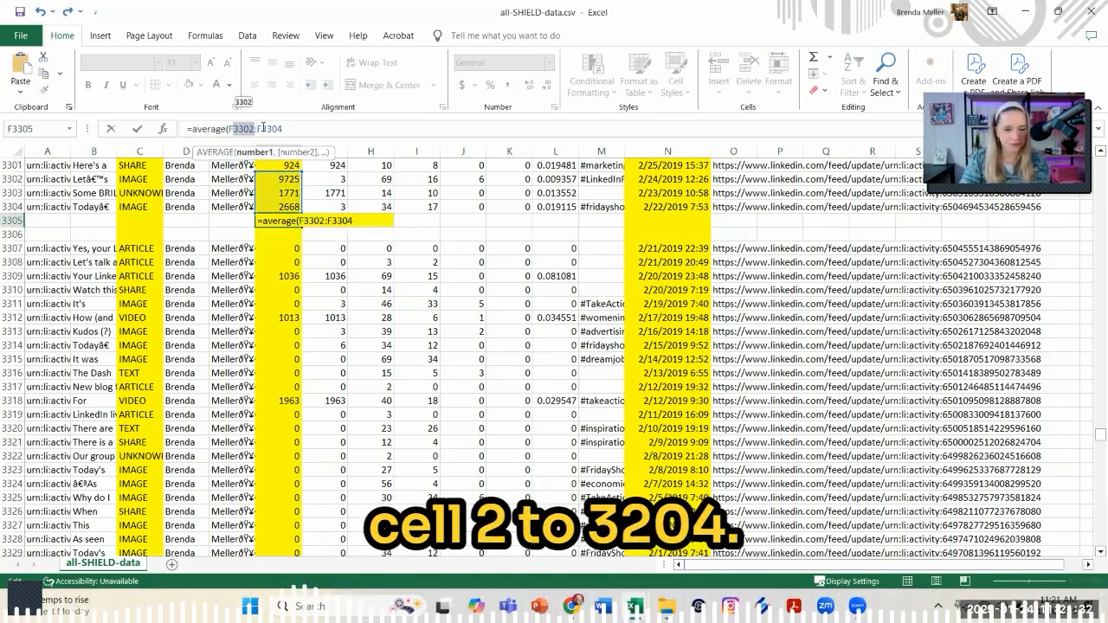
key("BackSpace")
type("2")
key("Return")
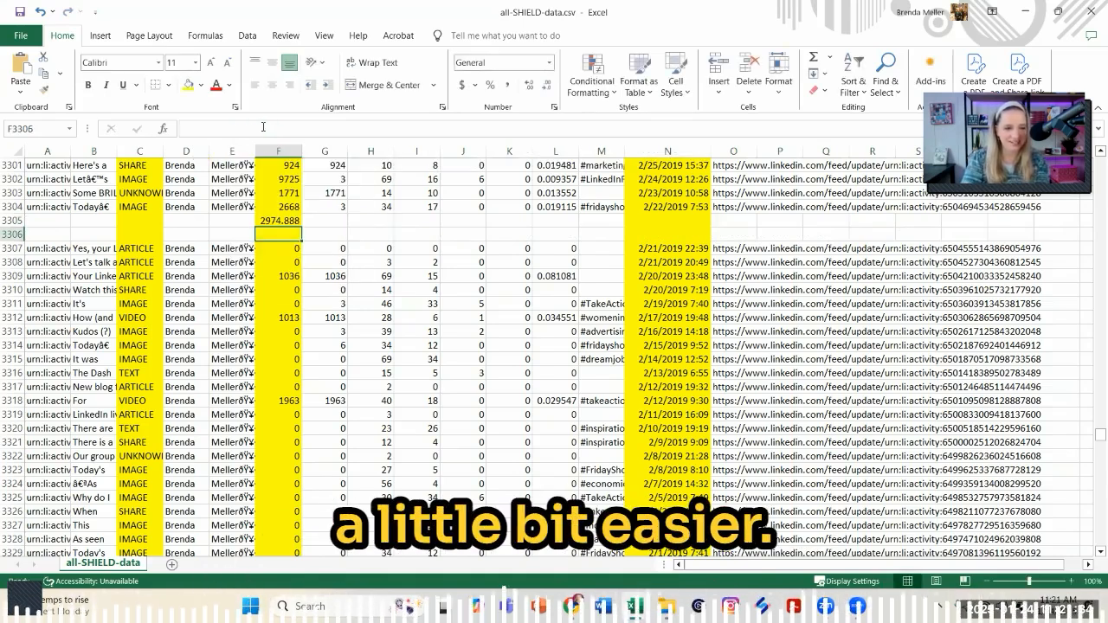
key("Up")
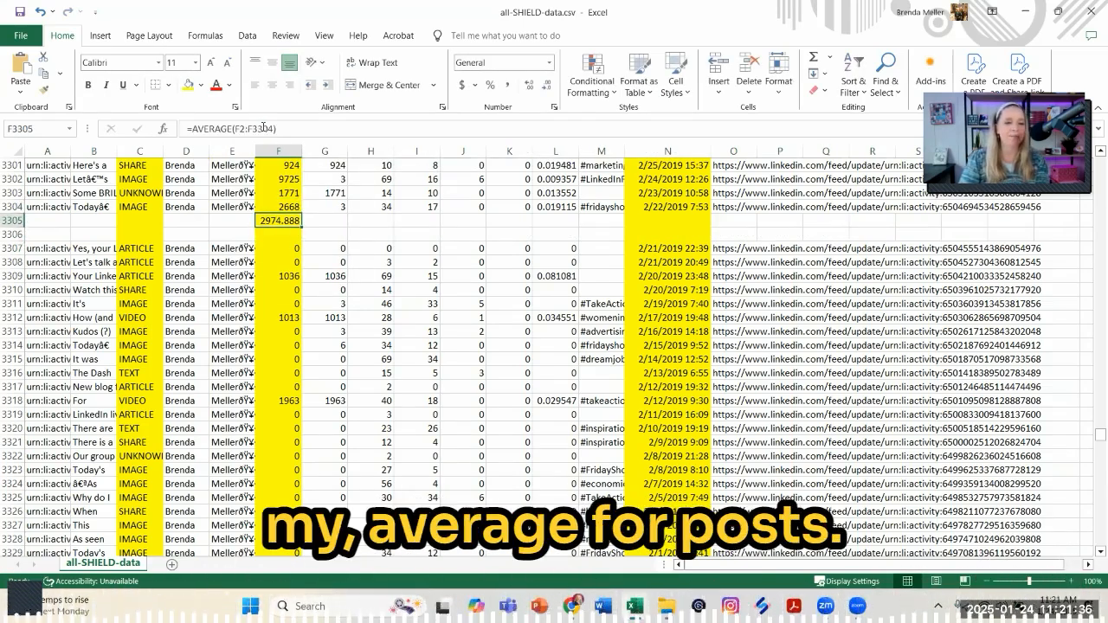
- Format the average in cell F3305 as a number without decimal places
left_click(529, 85)
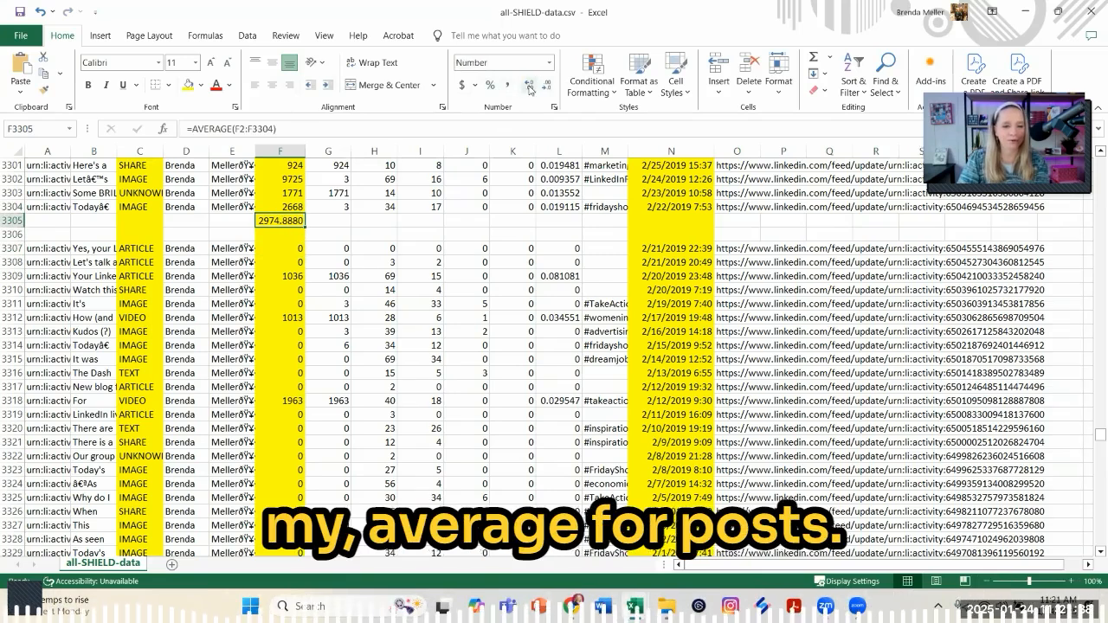
left_click(546, 85)
left_click(546, 85)
left_click(546, 85)
left_click(546, 85)
left_click(546, 85)
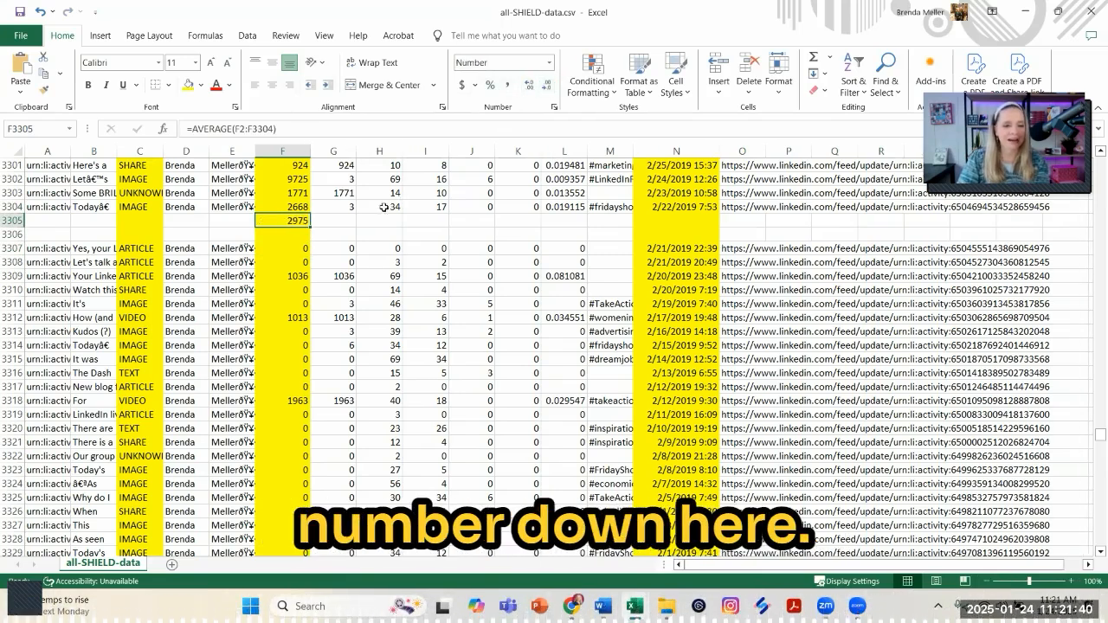
scroll(392, 204, "up", 1)
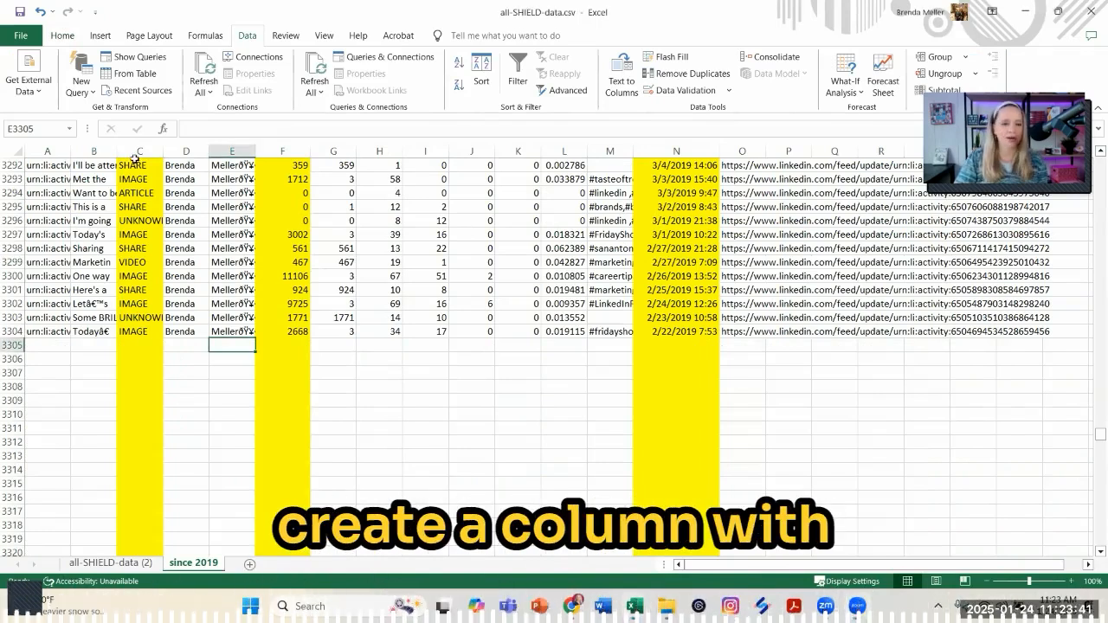
- Start an advanced filter on the type column C and set it to copy the results to another location
left_click_drag(134, 165, 137, 328)
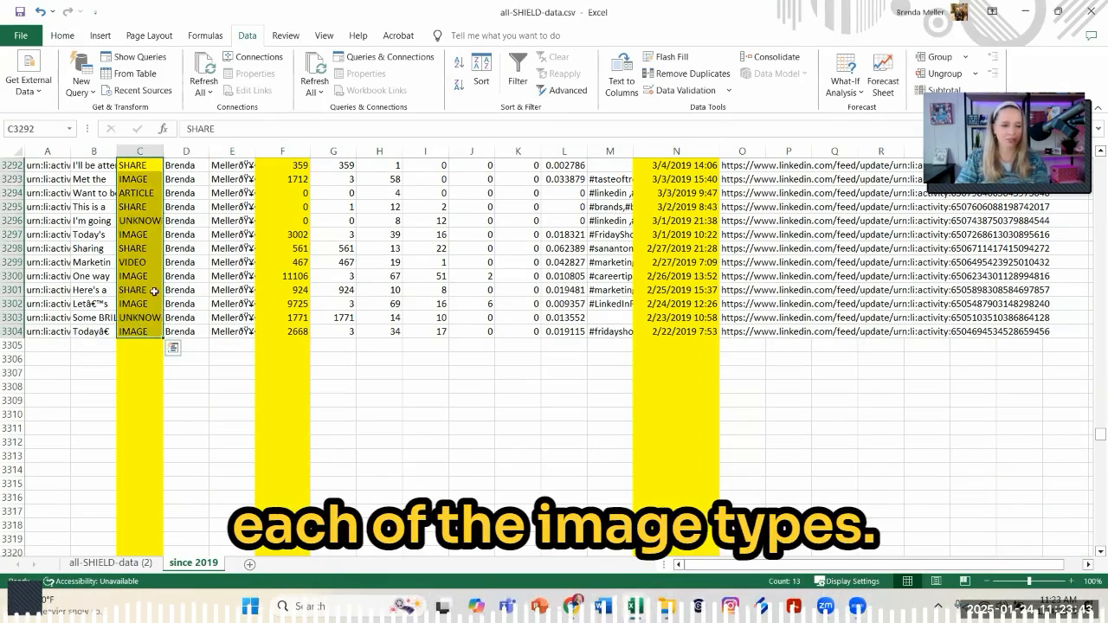
left_click(146, 148)
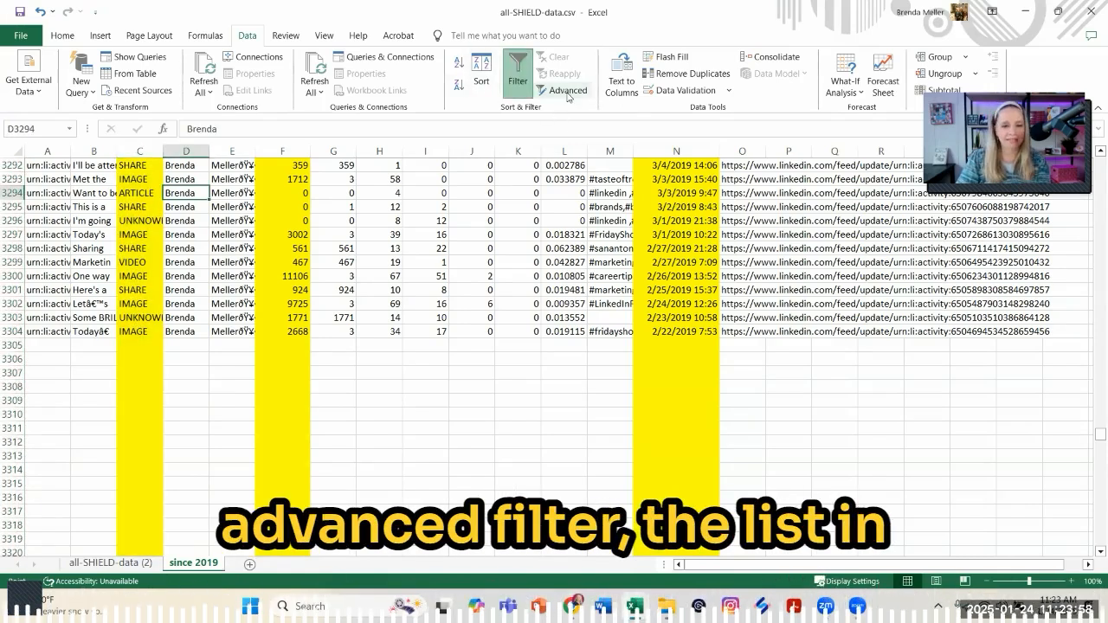
left_click(568, 92)
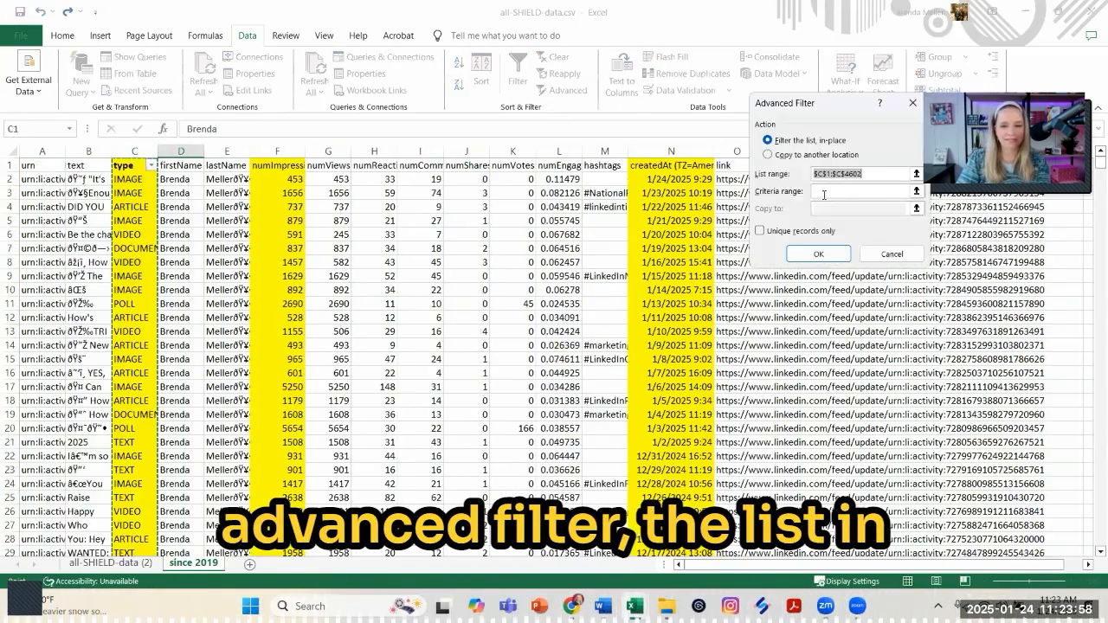
left_click(768, 154)
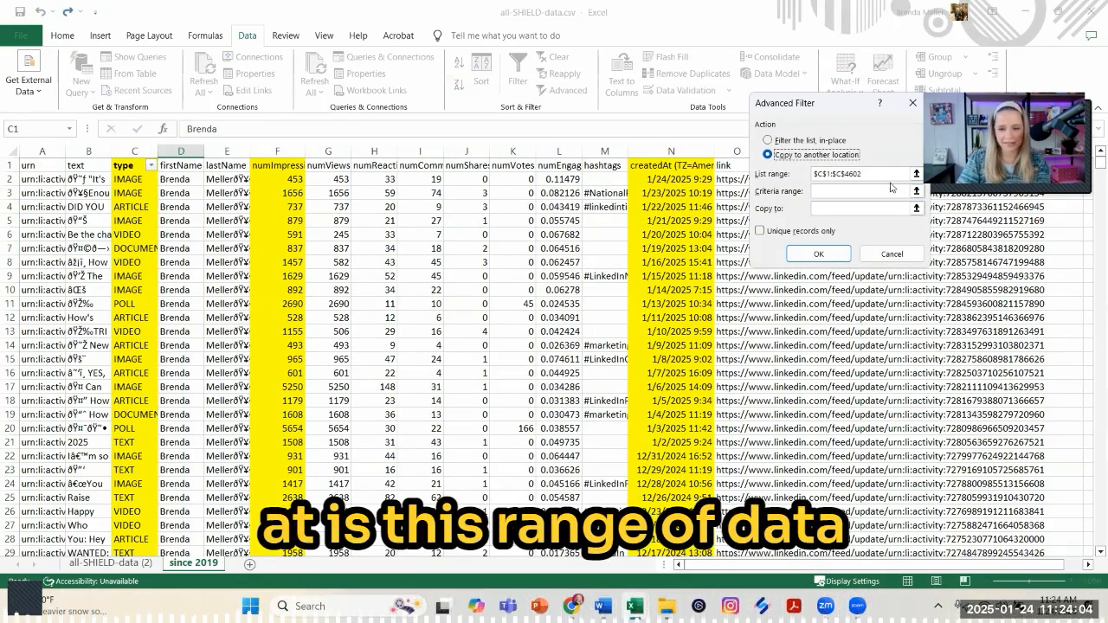
- Set the advanced filter's list range to C1:C3304 on the since 2019 sheet
left_click(916, 173)
left_click(131, 164)
scroll(119, 394, "down", 5)
scroll(118, 397, "down", 10)
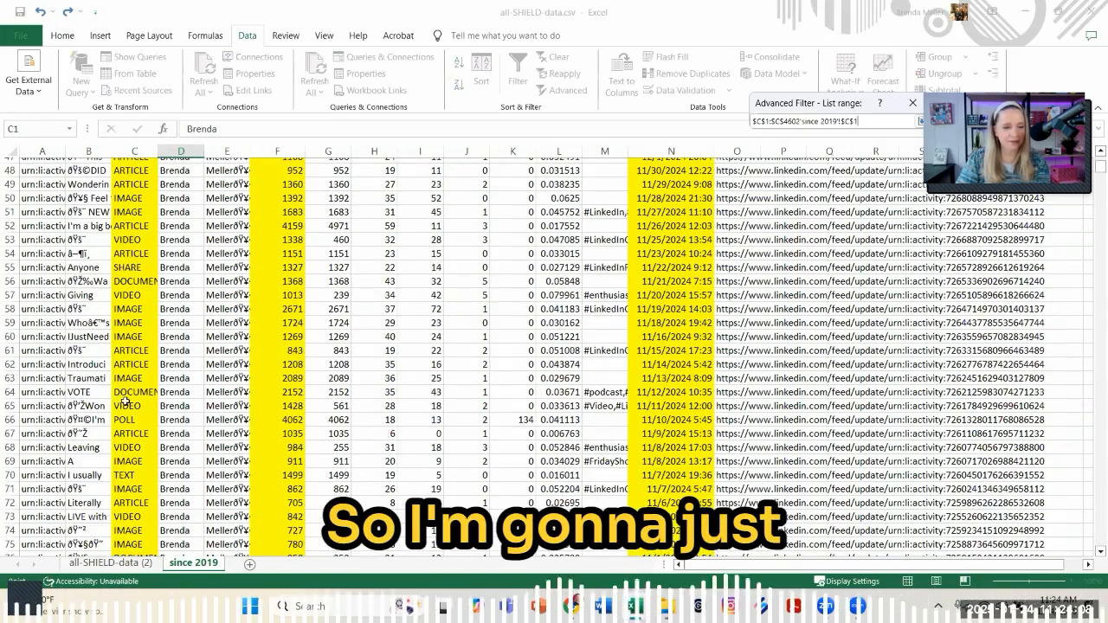
scroll(218, 396, "down", 20)
scroll(218, 397, "down", 8)
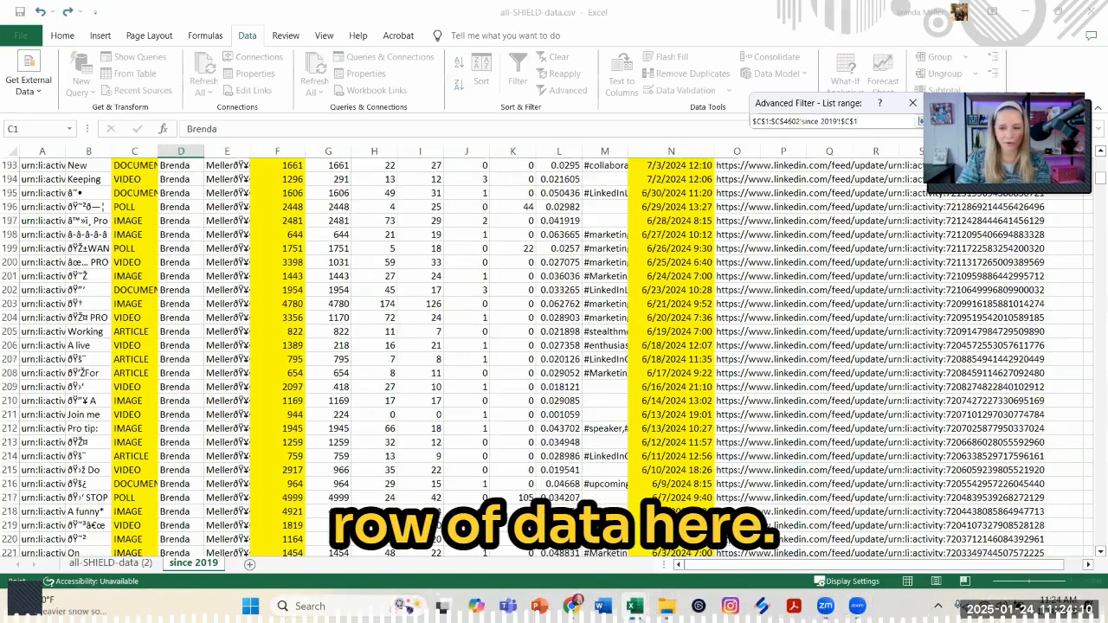
left_click_drag(1100, 178, 1091, 439)
left_click_drag(1100, 359, 1094, 433)
left_click(144, 483, "shift")
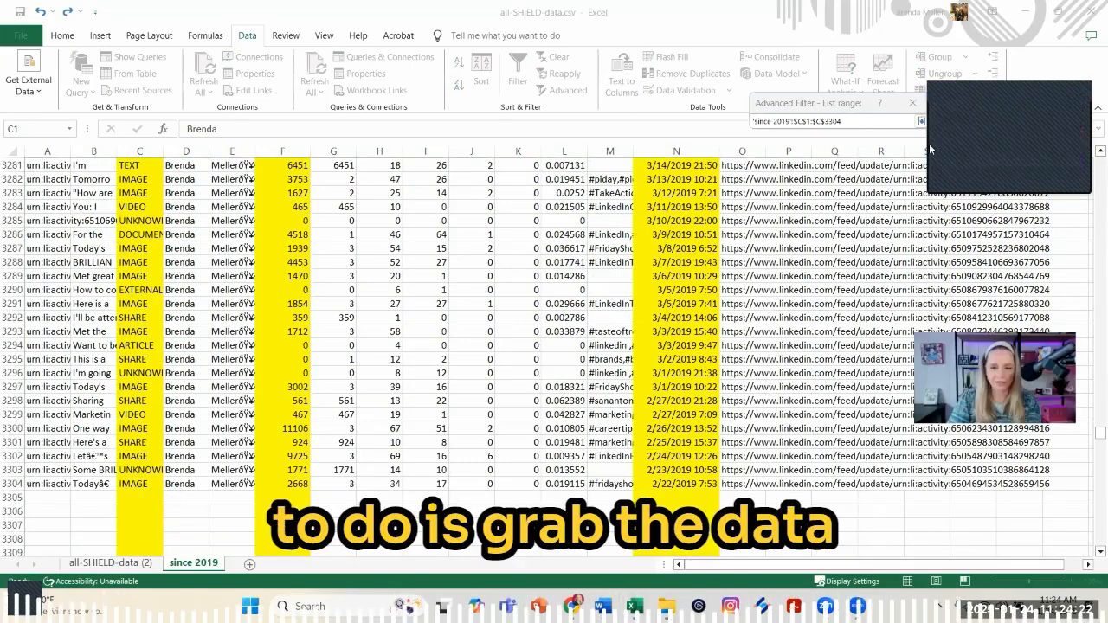
left_click(922, 121)
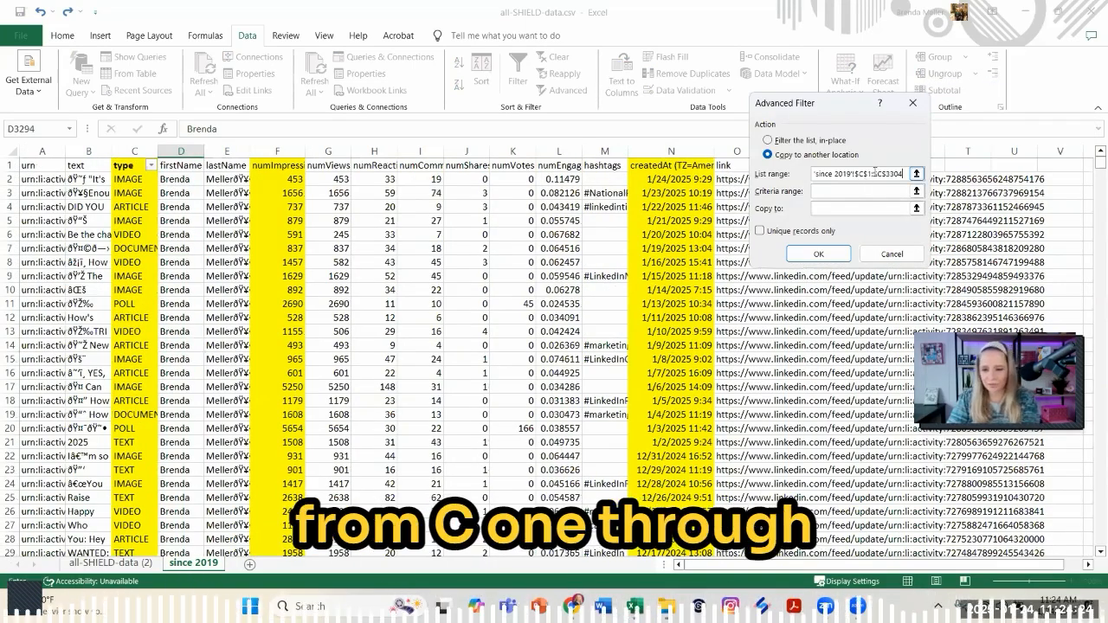
- Extract unique records only from the type list into cell C3307, leaving the criteria range empty
left_click(874, 191)
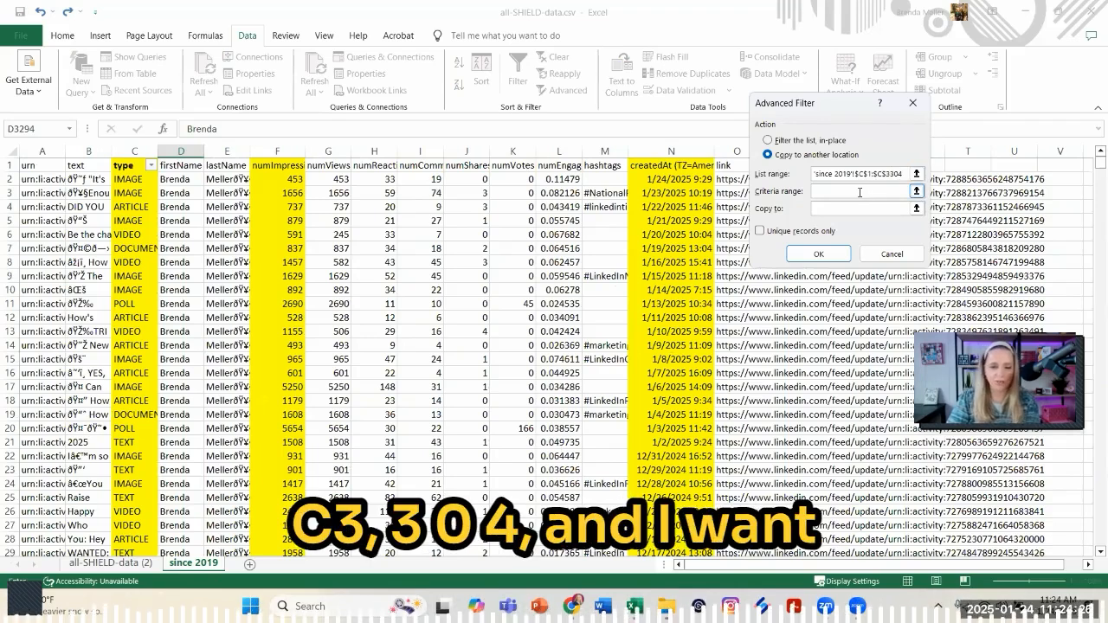
left_click(760, 232)
left_click(916, 209)
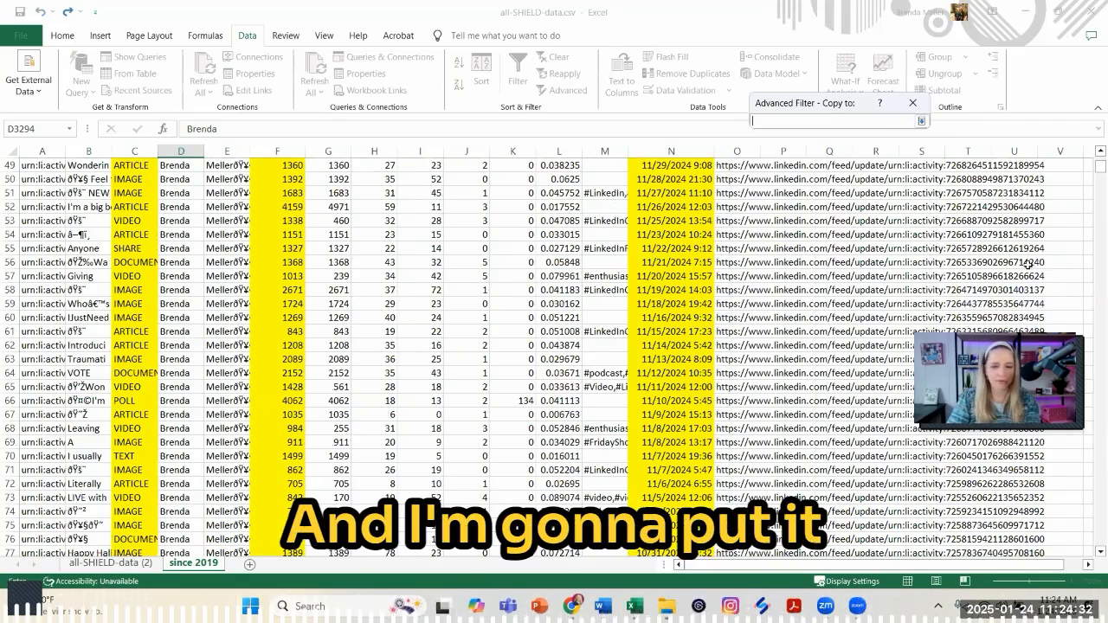
scroll(1057, 216, "down", 19)
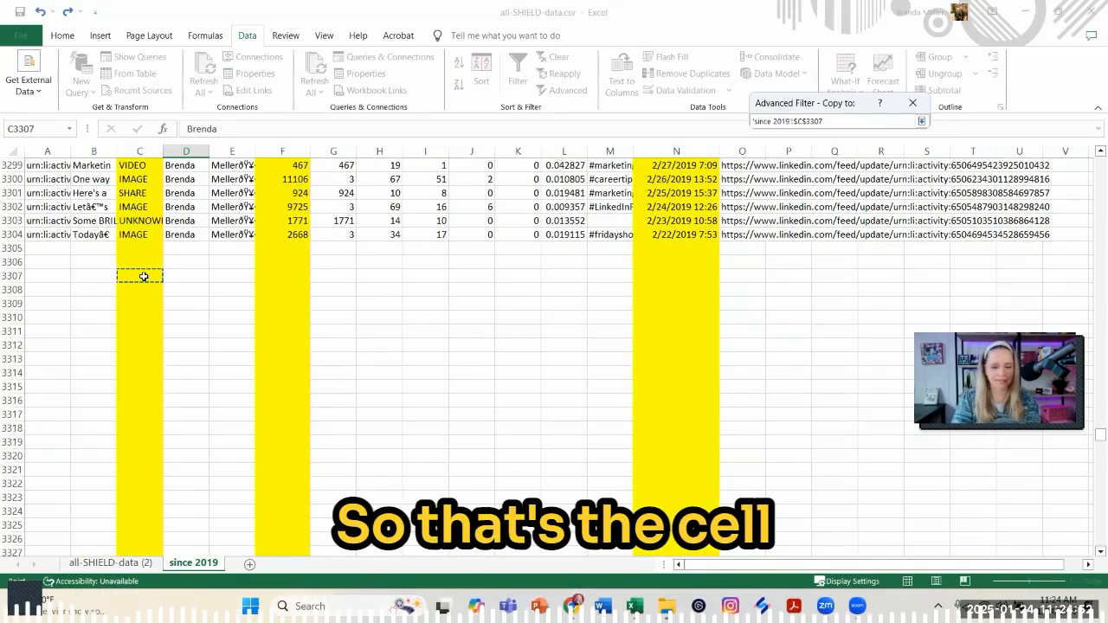
key("Return")
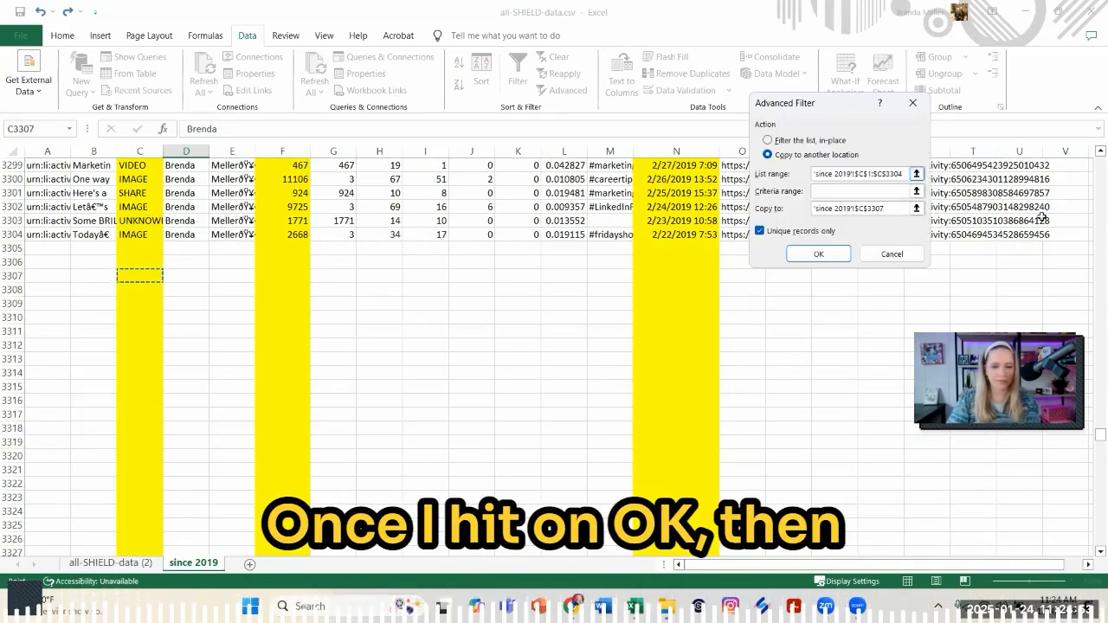
left_click(818, 253)
scroll(225, 395, "up", 2)
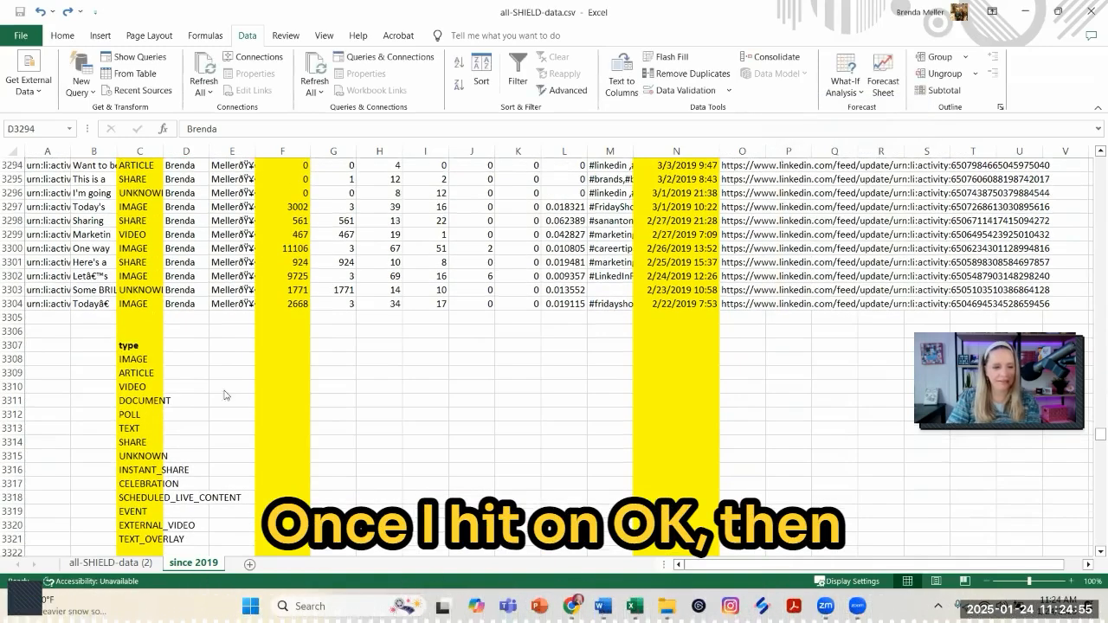
left_click(141, 344)
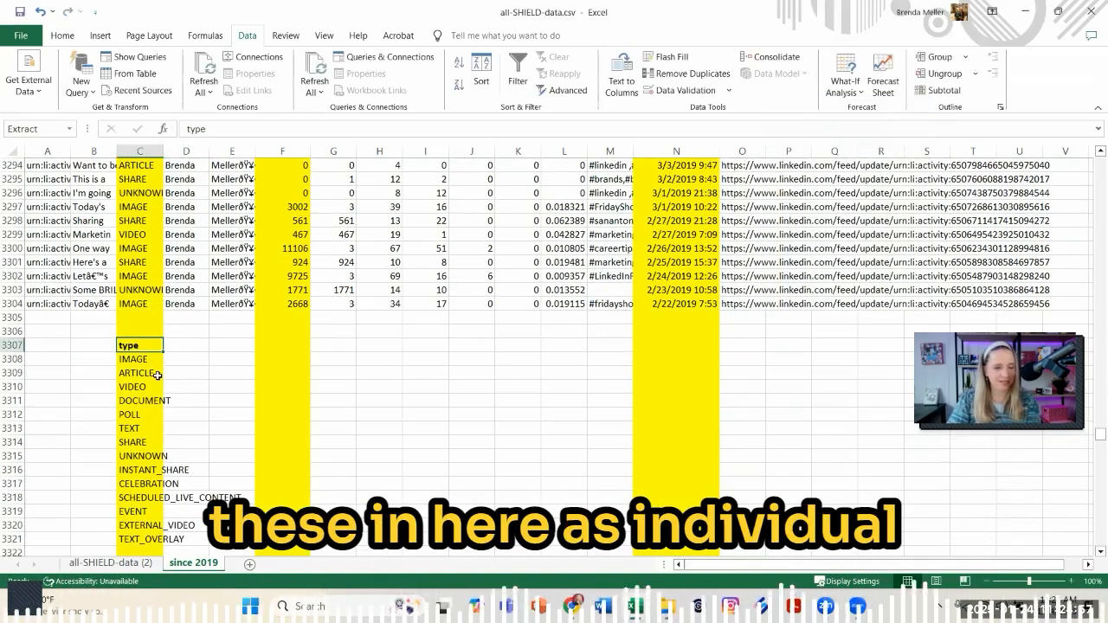
scroll(161, 375, "down", 1)
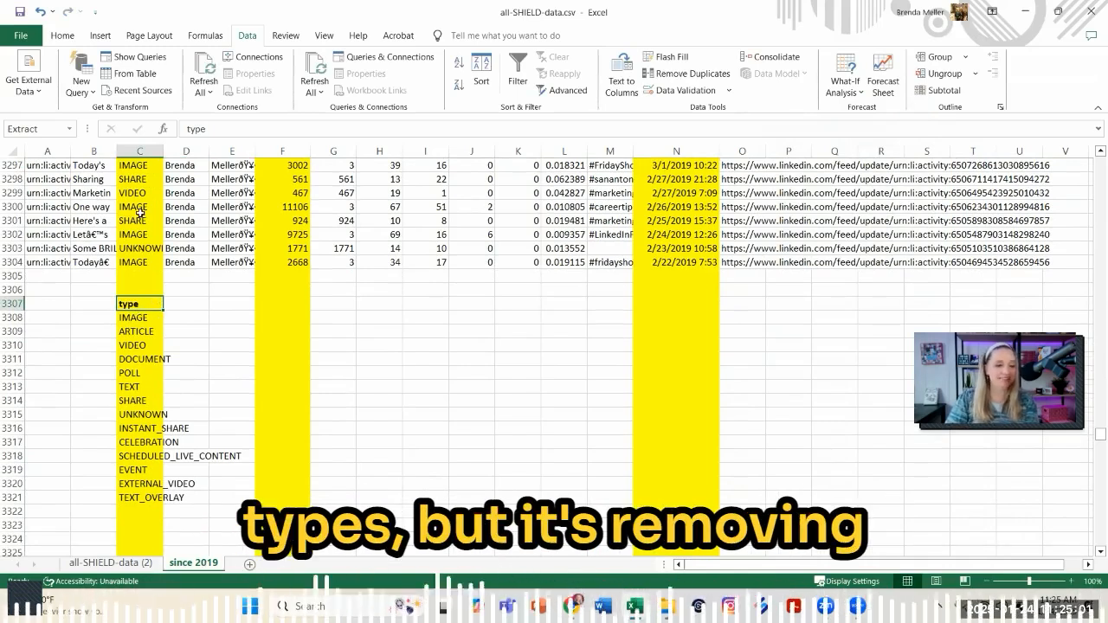
- Enter the heading Averages in cell F3307, on the same row as the type heading
left_click(177, 317)
left_click(284, 303)
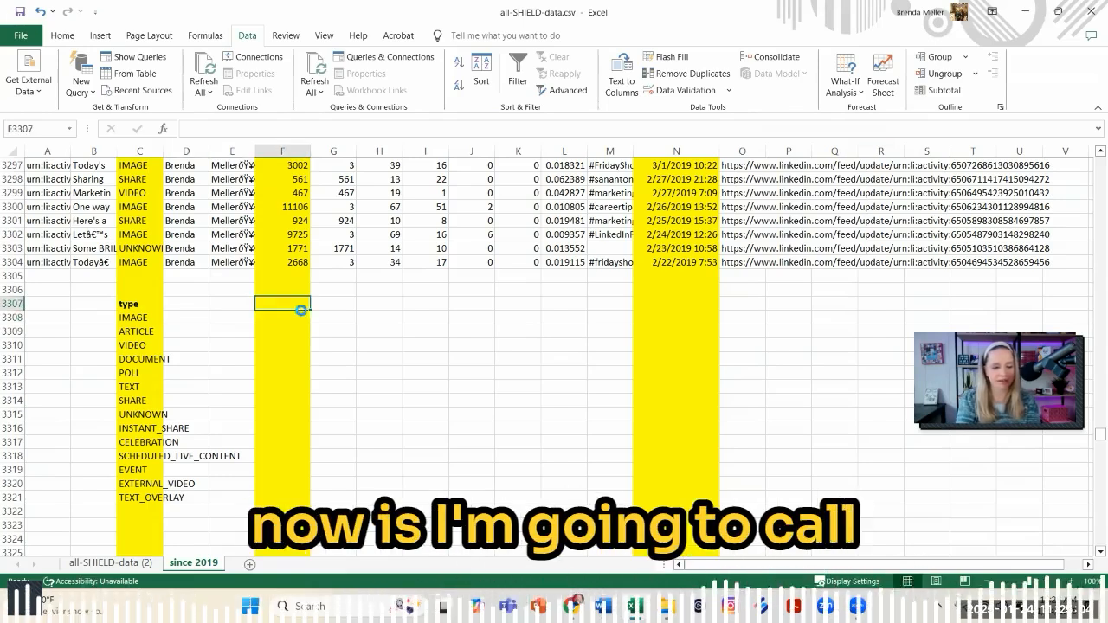
type("Abe")
key("BackSpace")
type("verages")
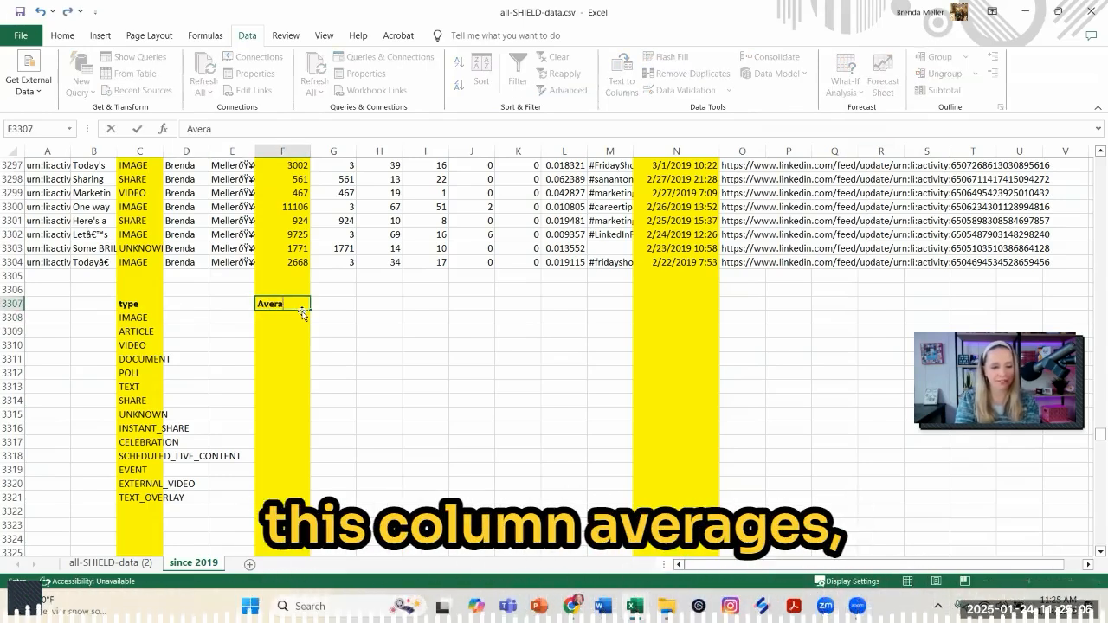
key("Return")
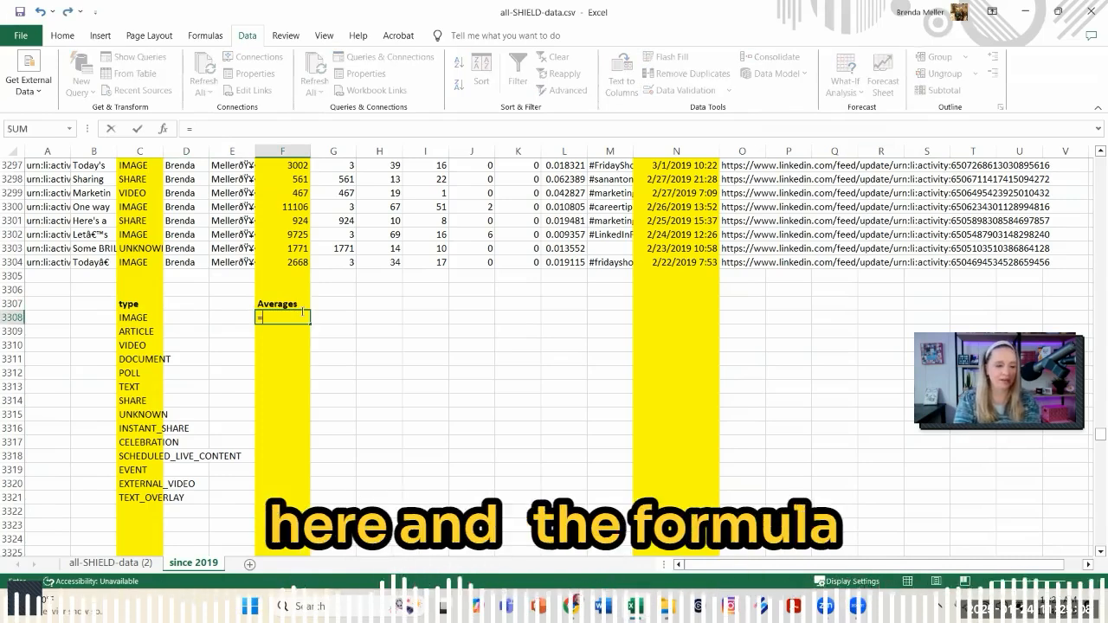
- Enter =AVERAGEIF(C2:C3304,C3308,F2:F3304) in cell F3308 and format the result without decimal places
type("=AVERAGEIF(C2:C3304,C3308,F2:F3304)")
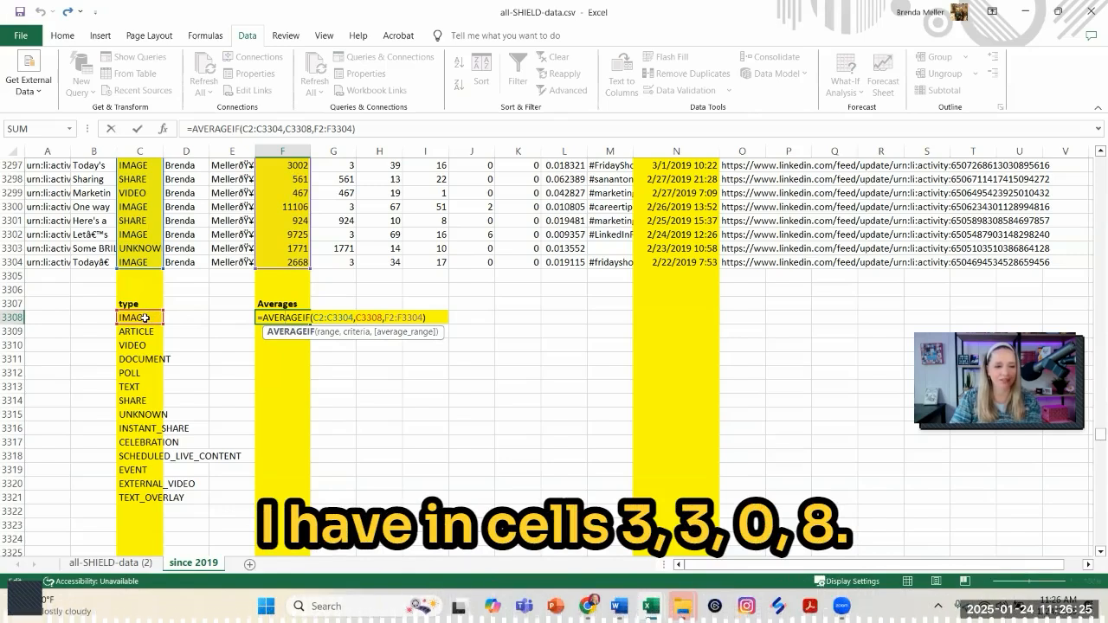
key("Return")
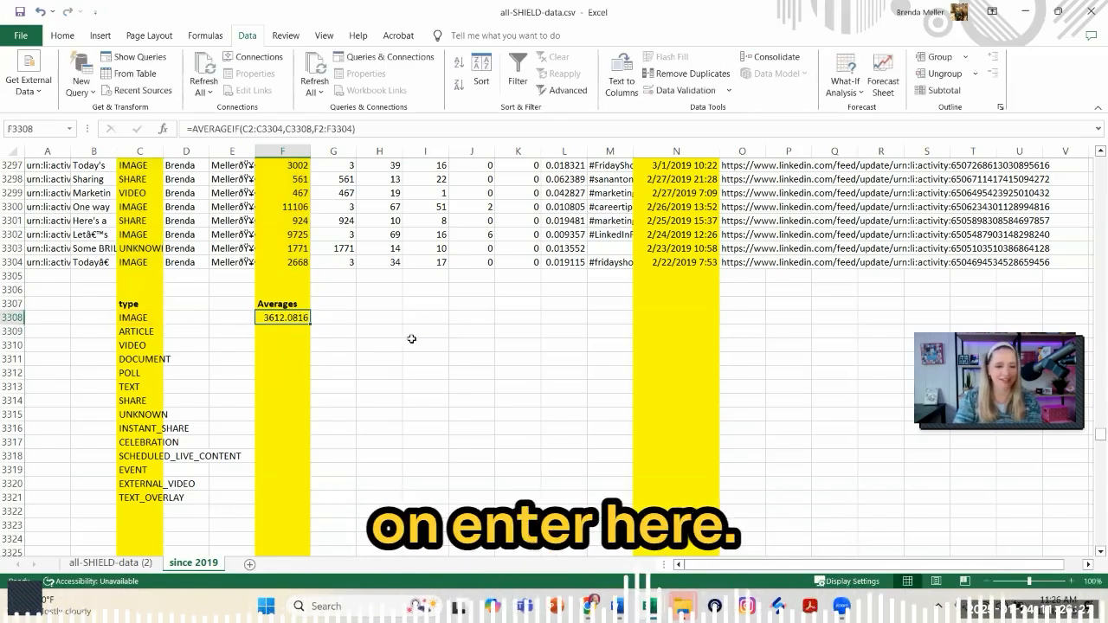
left_click(63, 35)
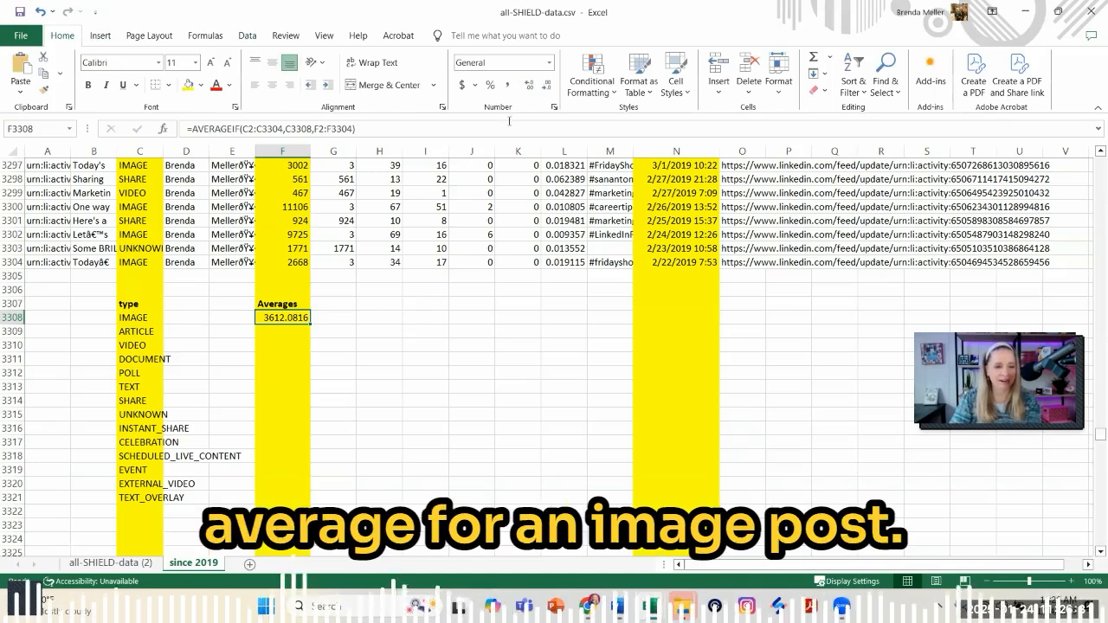
left_click(529, 85)
left_click(547, 87)
left_click(547, 88)
left_click(546, 88)
left_click(547, 88)
left_click(546, 87)
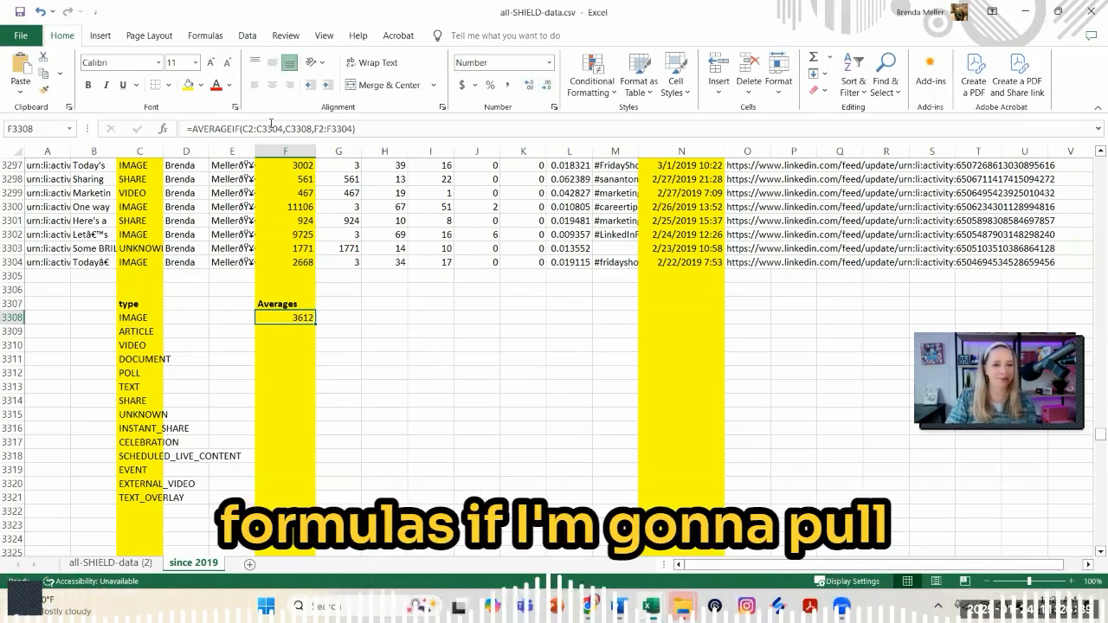
- Make the type range in the F3308 formula absolute as $C$2:$C$3304
left_click(244, 128)
type("$C")
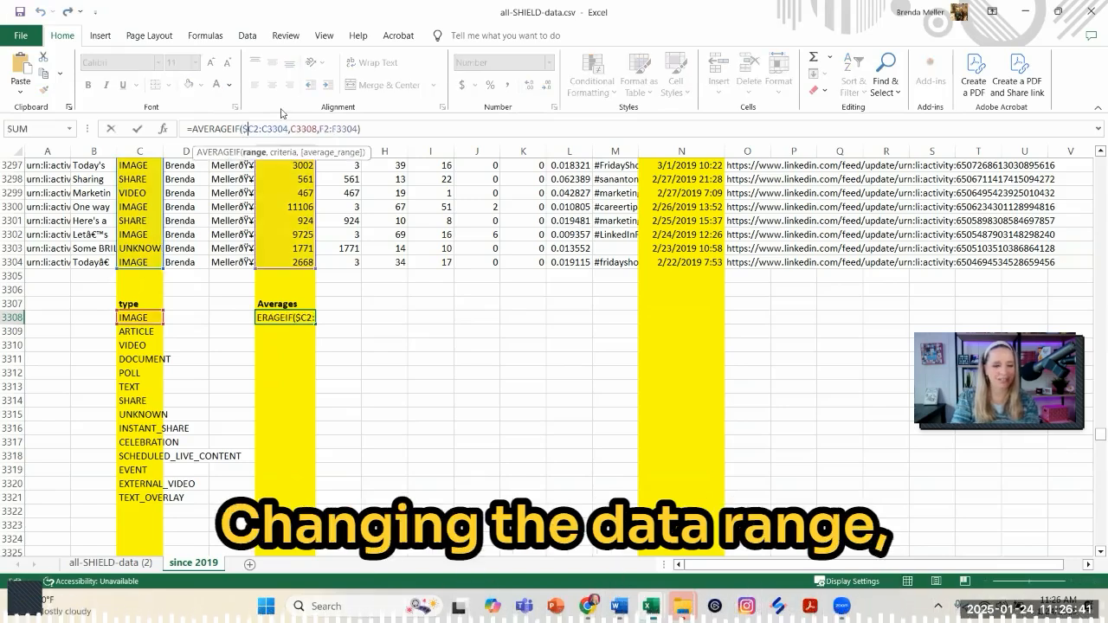
type("$")
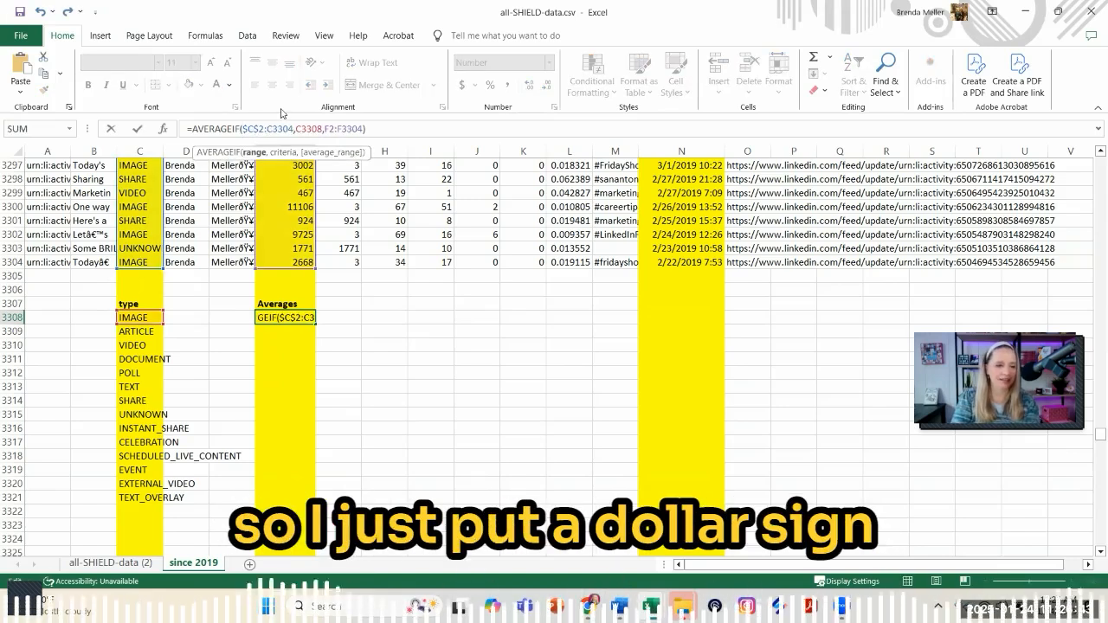
key("Right")
key("Right")
type("$")
key("Right")
type("$")
key("Right")
key("Right")
key("Right")
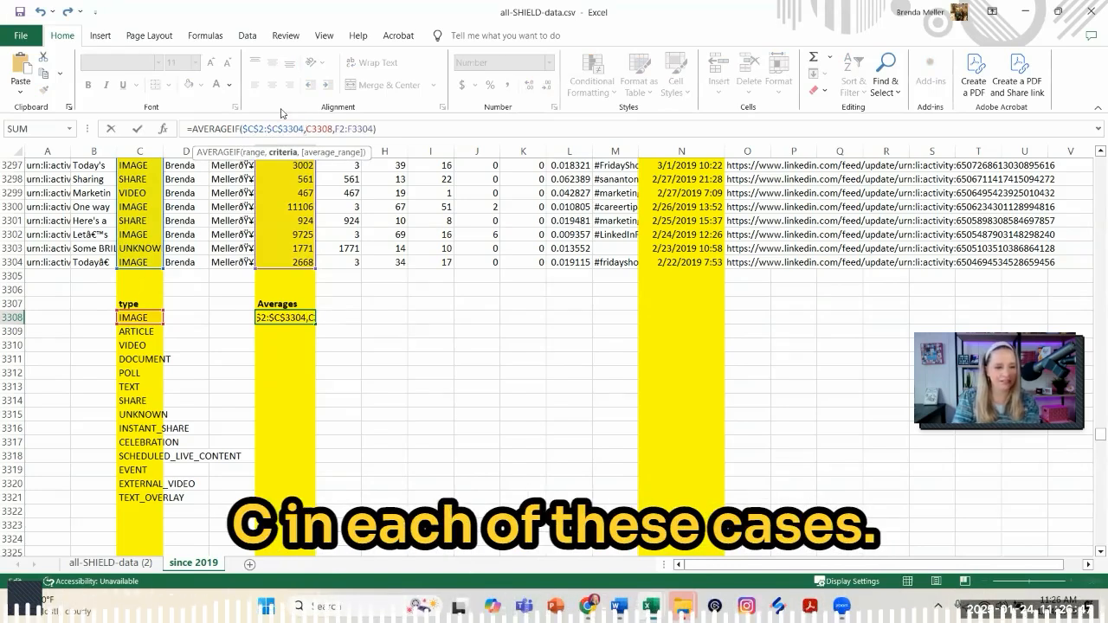
- Make the averaging range in the F3308 formula absolute as $F$2:$F$3304, keeping the criterion C3308 relative
left_click(312, 129)
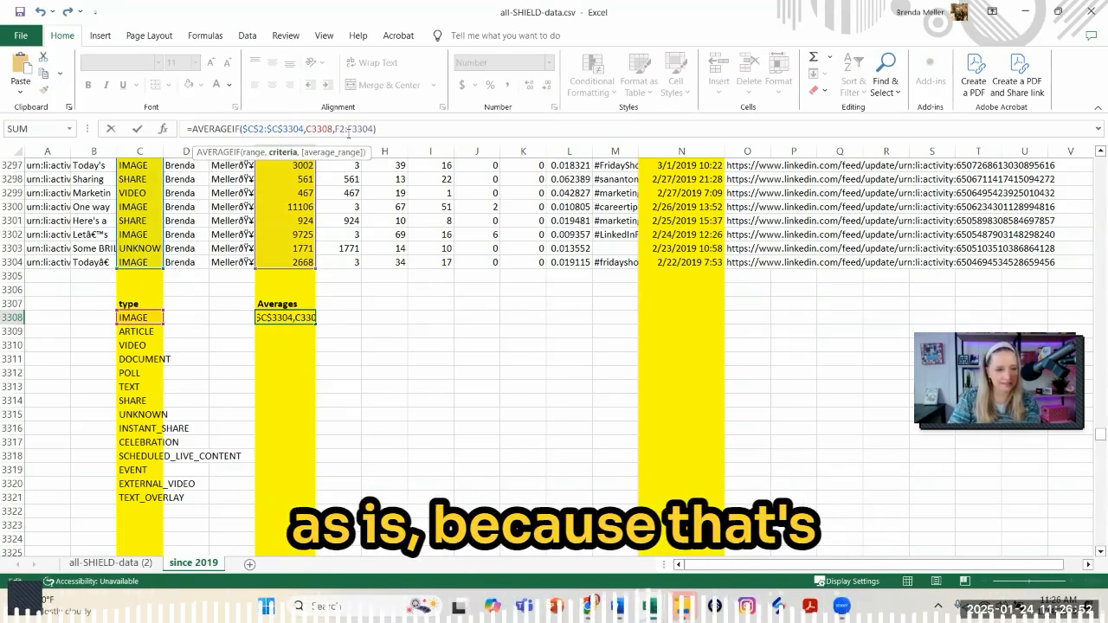
left_click(337, 130)
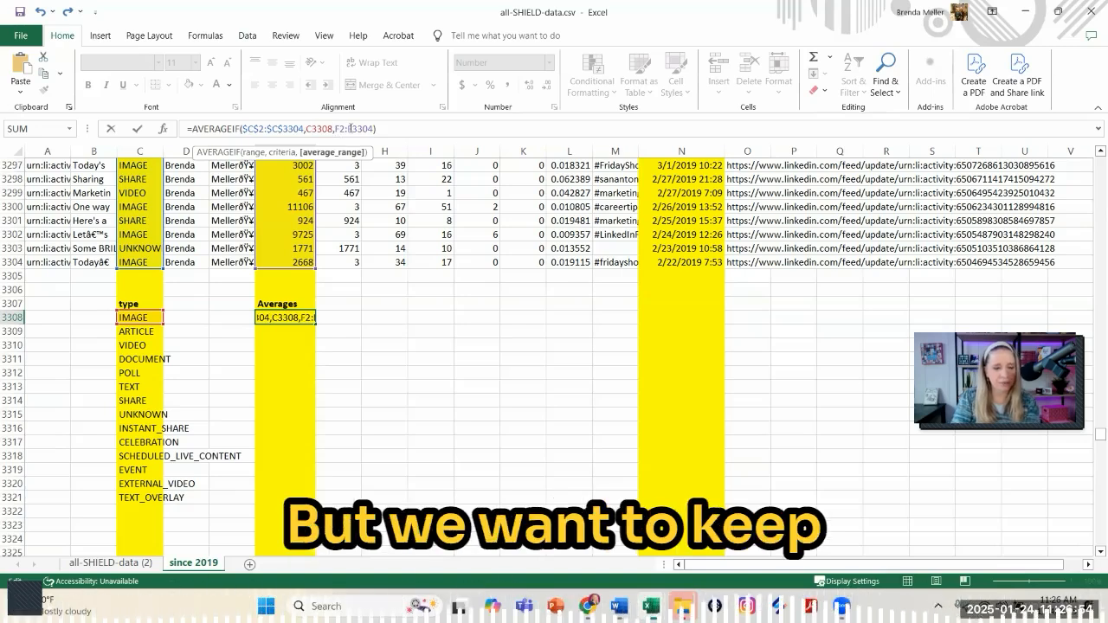
key("F4")
left_click(371, 129)
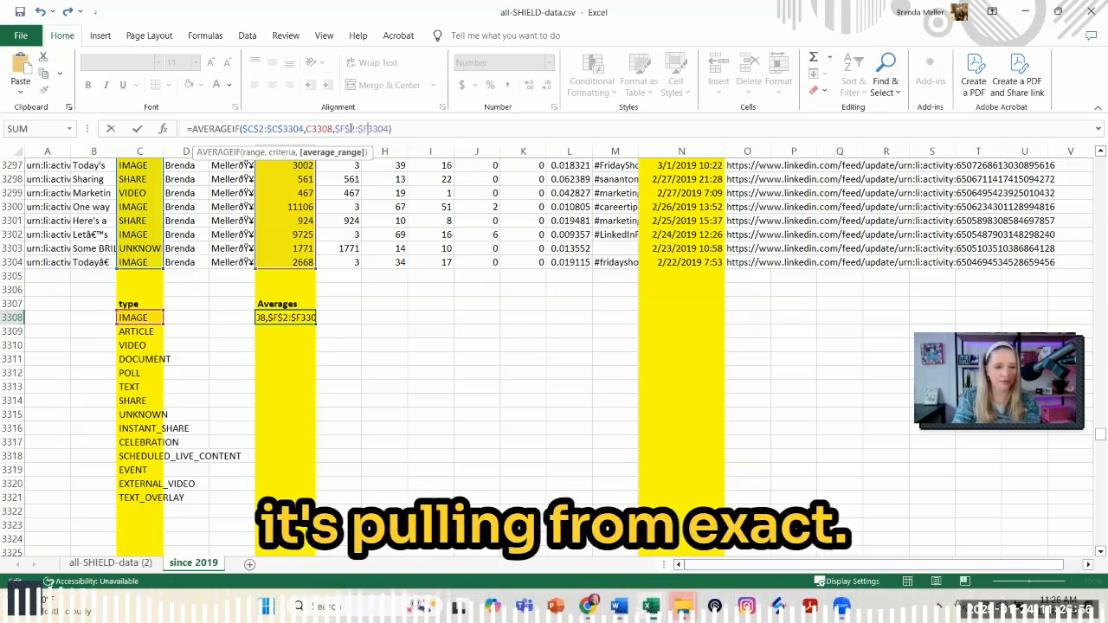
key("F4")
key("Return")
key("Up")
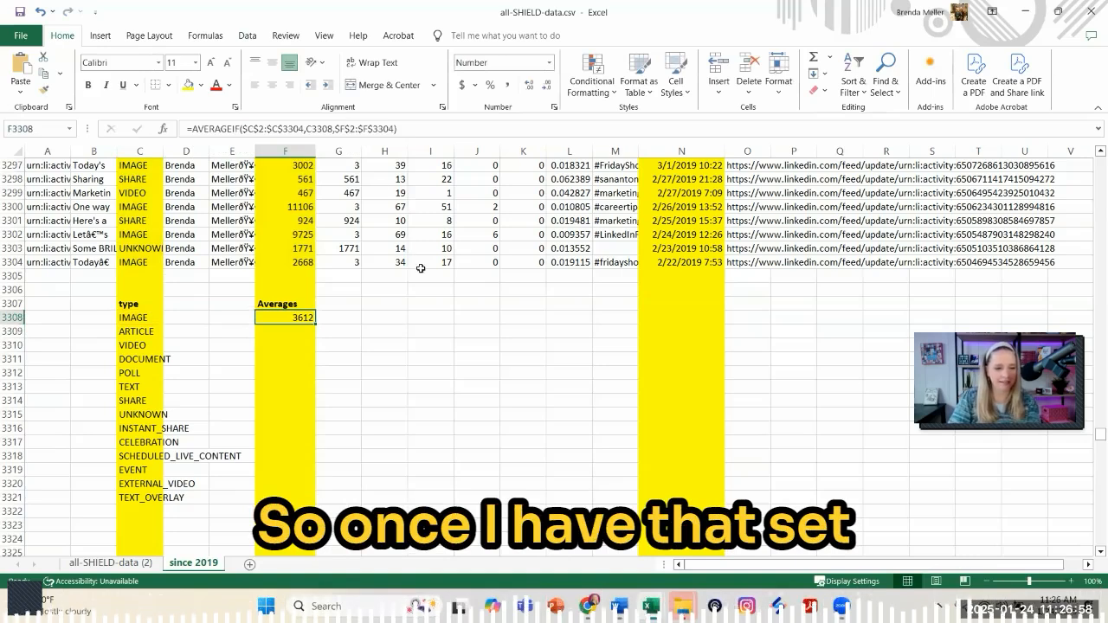
- Fill the F3308 formula down to F3321 to average impressions for every listed post type
left_click_drag(314, 326, 314, 503)
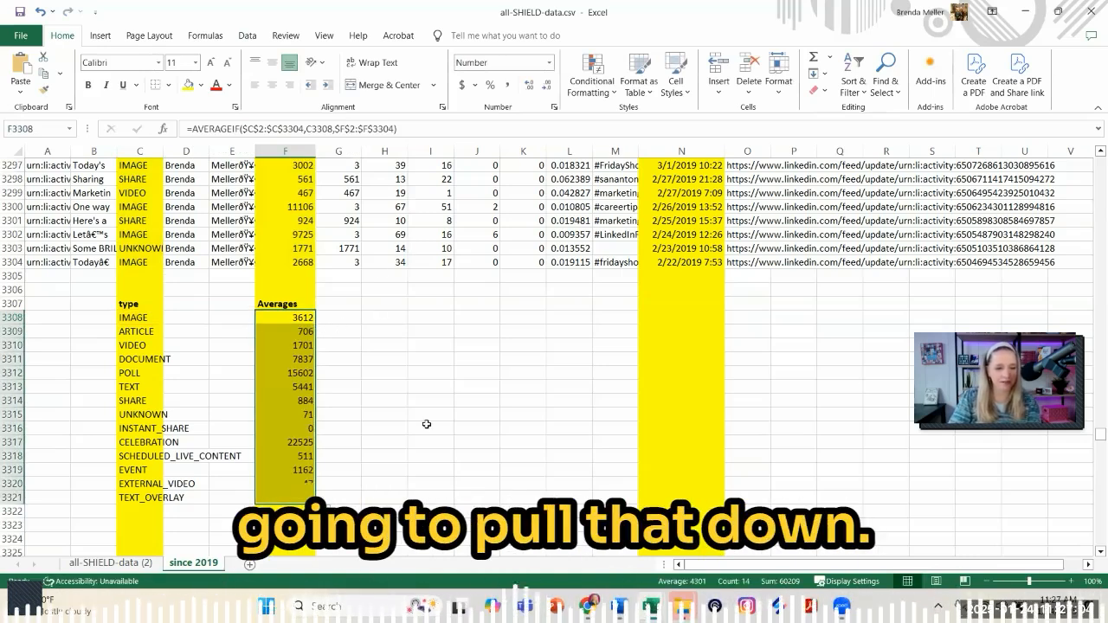
left_click(307, 319)
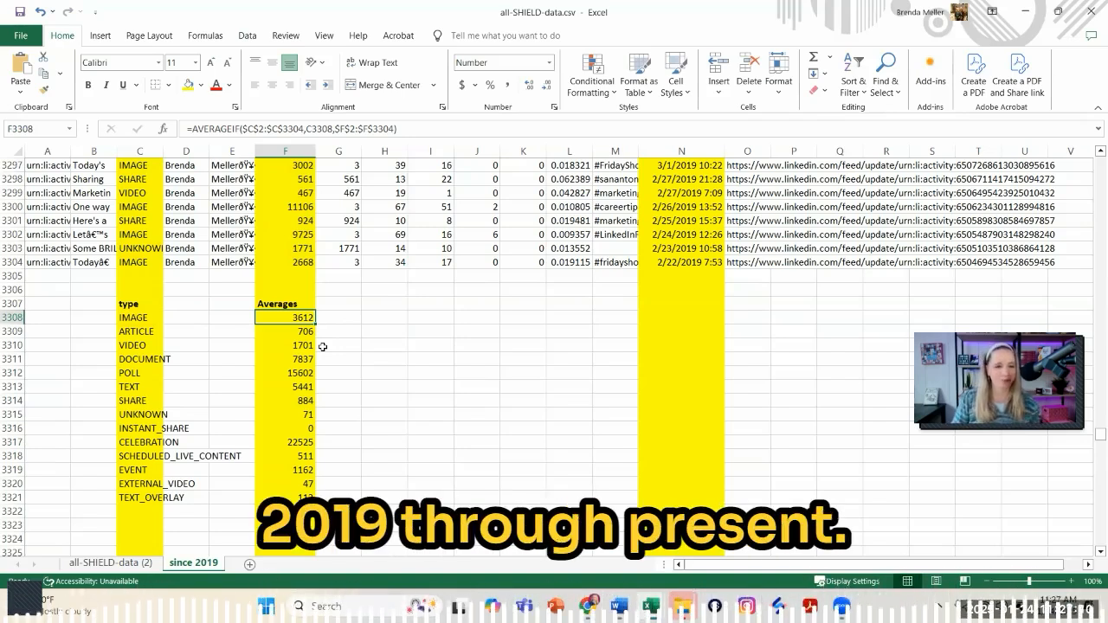
left_click_drag(143, 318, 294, 497)
left_click(421, 409)
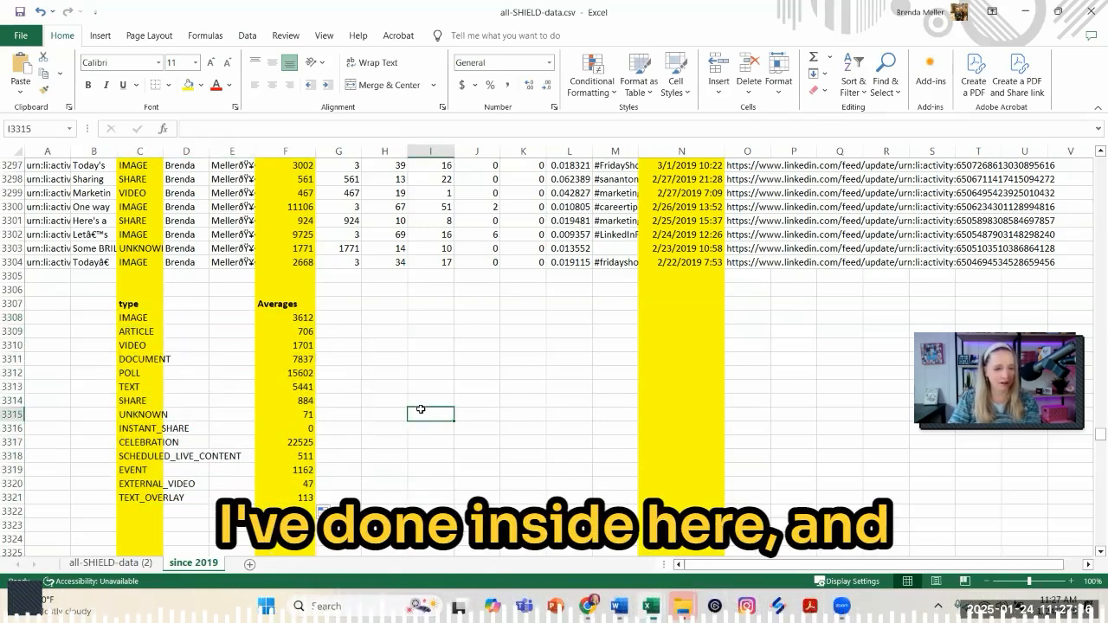
- Sort the type and averages range C3308:F3321 by Column F smallest to largest, then by Column C A to Z
left_click_drag(138, 318, 294, 497)
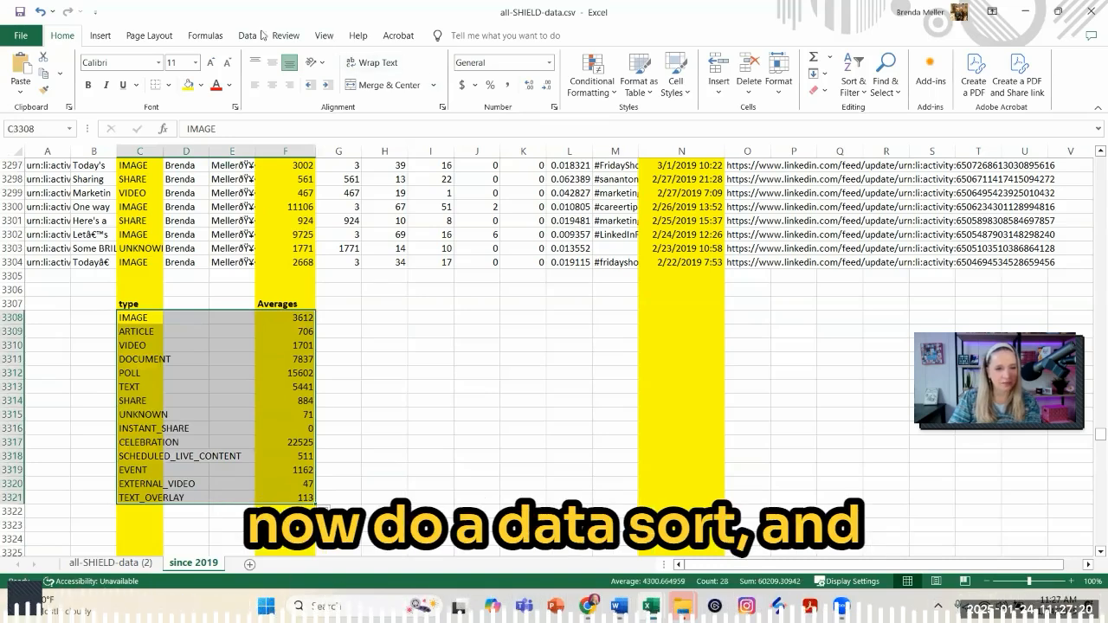
left_click(250, 35)
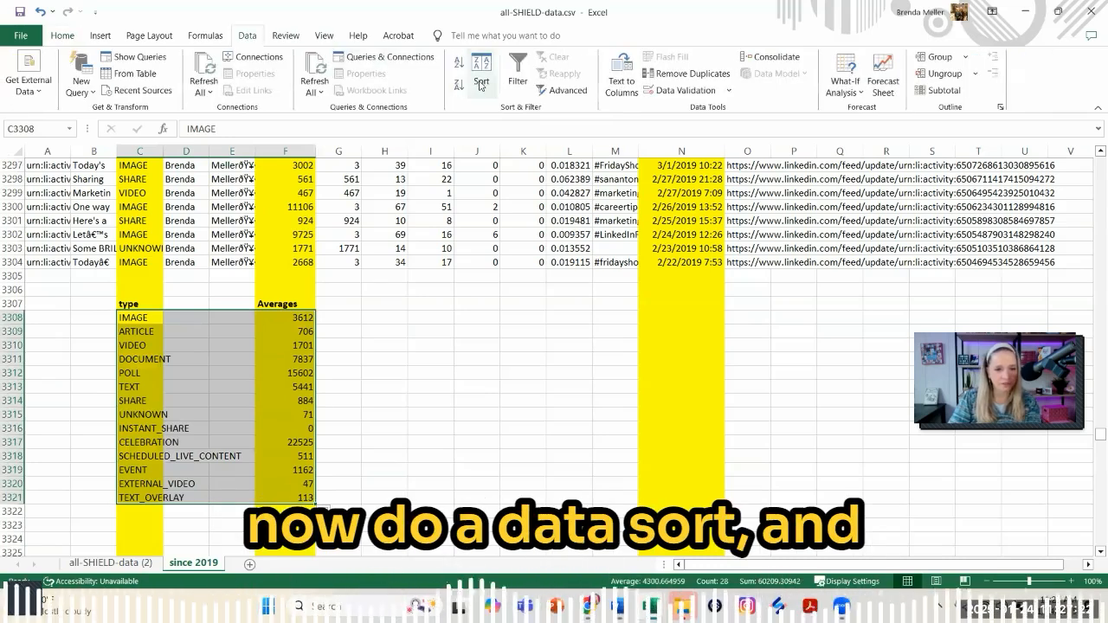
left_click(480, 84)
left_click(715, 164)
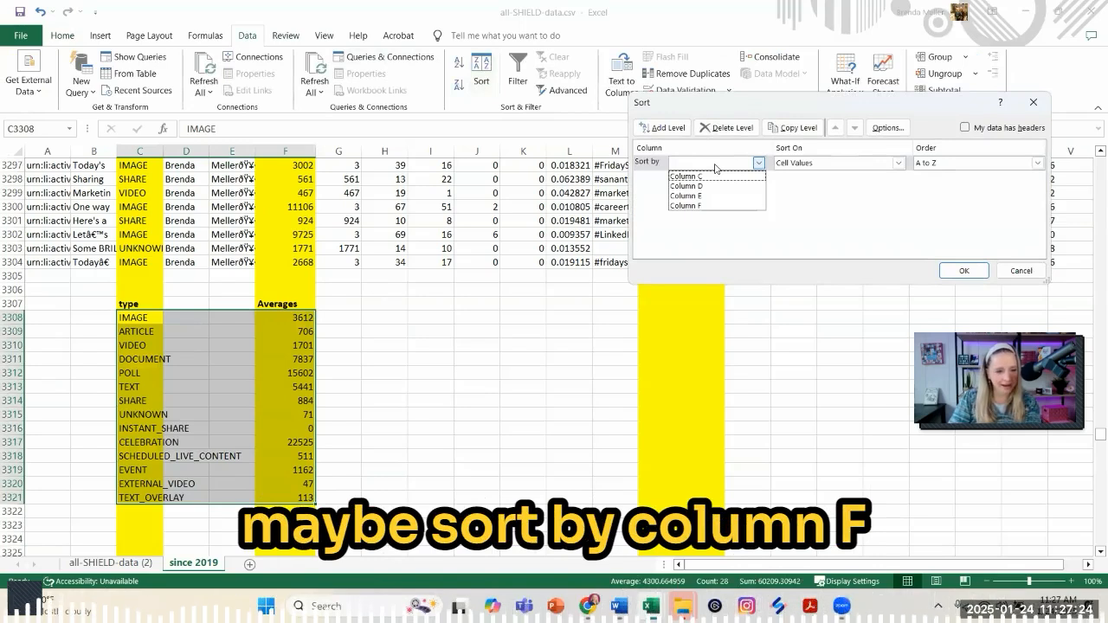
left_click(688, 205)
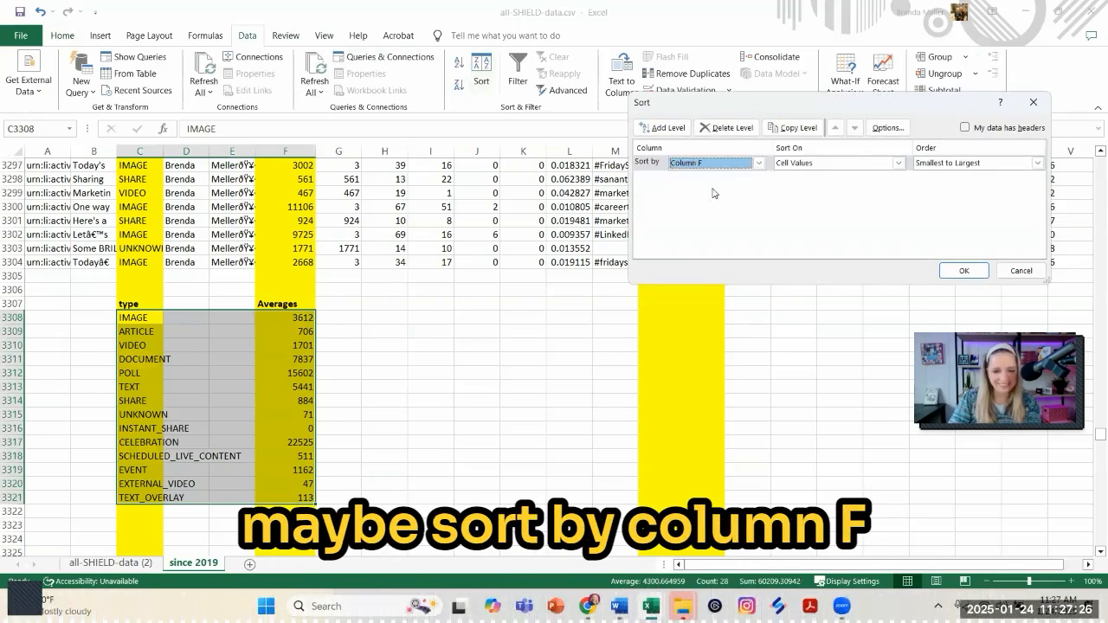
left_click(663, 127)
left_click(760, 179)
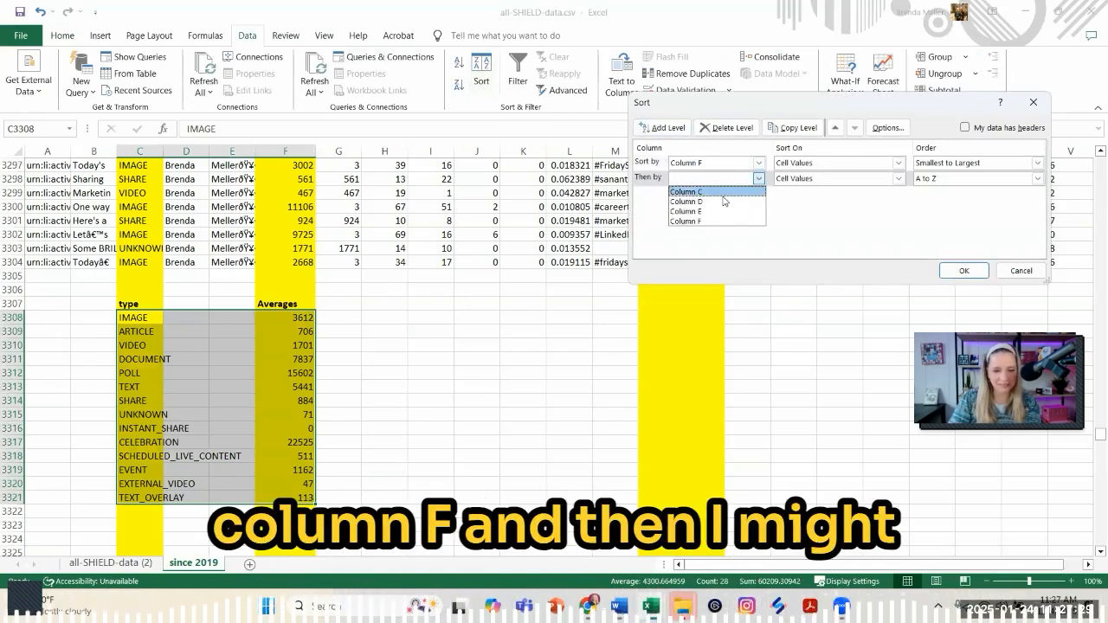
left_click(718, 191)
left_click(964, 271)
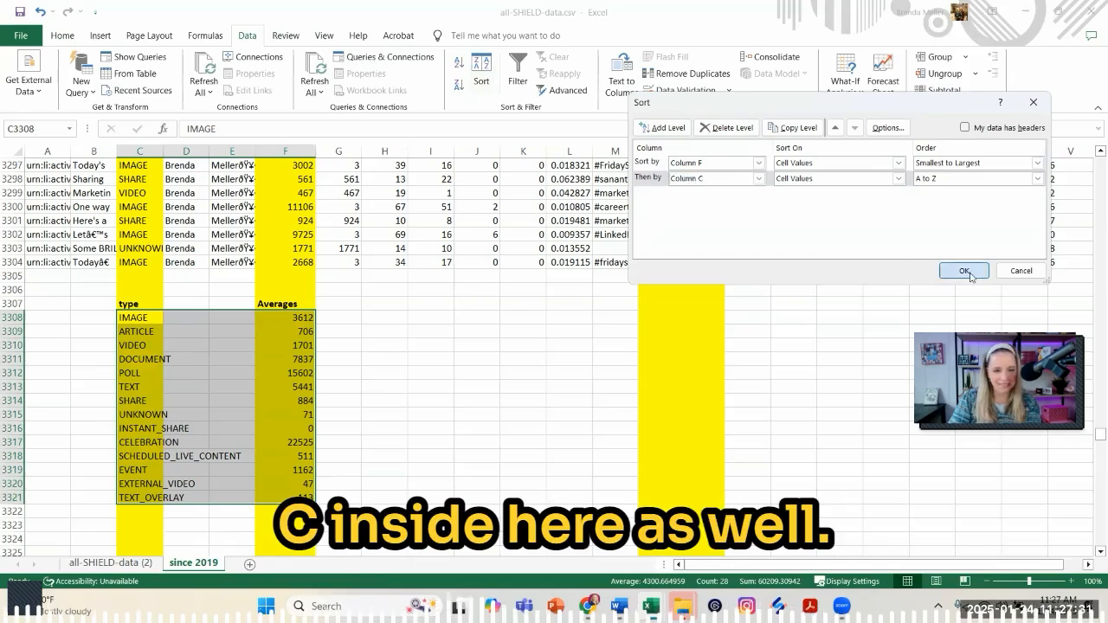
- Change the Column F sort order of the averages table to Largest to Smallest, keeping Column C as the second level
left_click(485, 90)
left_click(1036, 163)
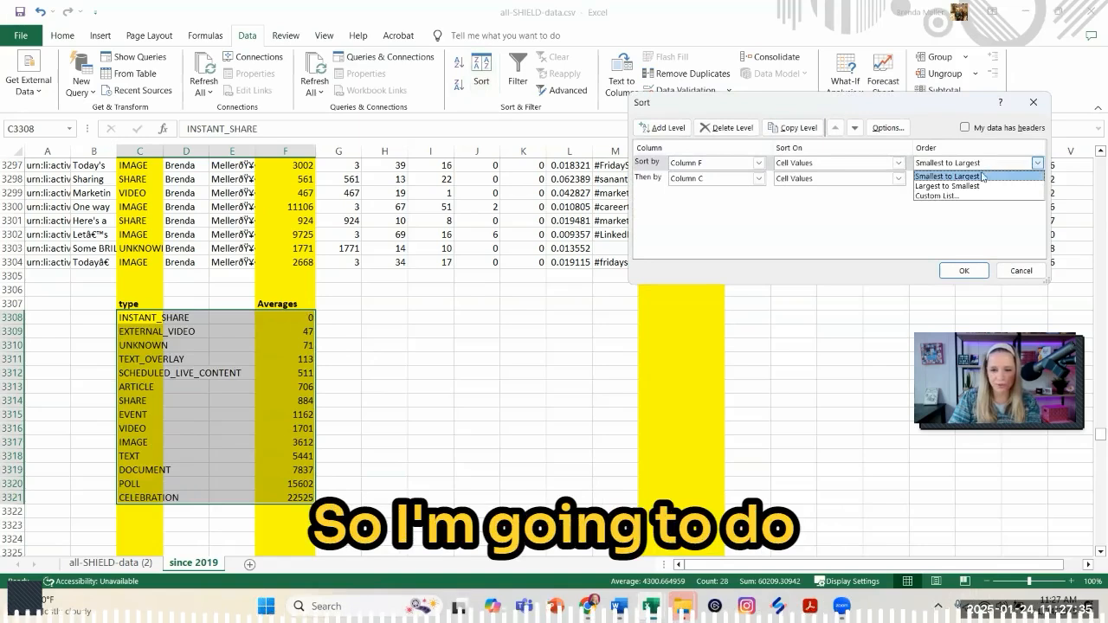
left_click(976, 187)
left_click(964, 270)
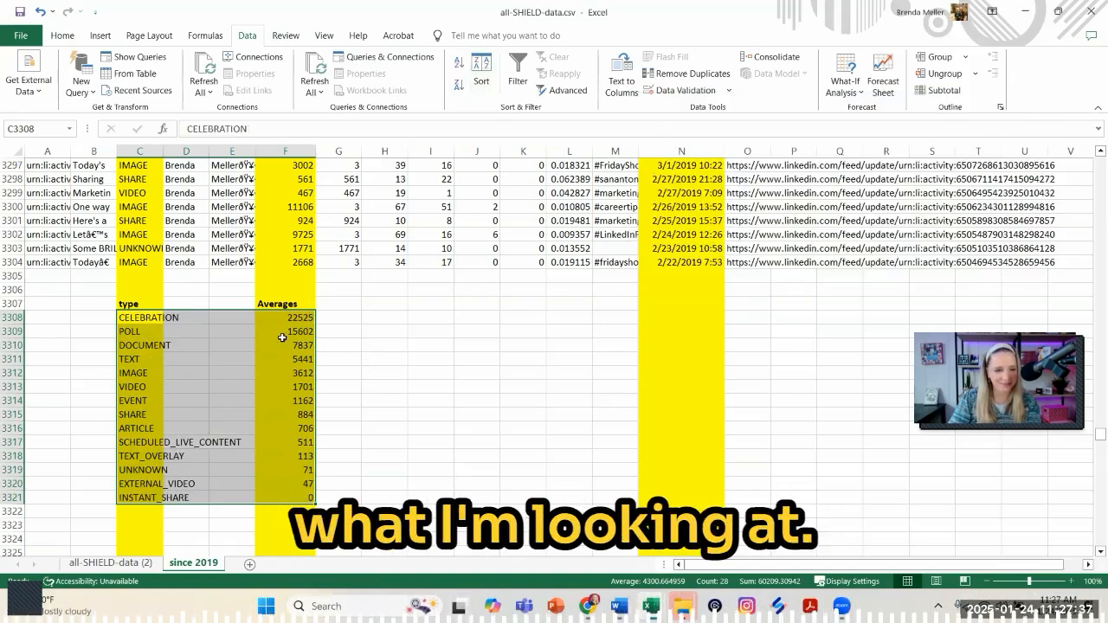
- Examine the average impressions of the top-ranked post types in the sorted table, from CELEBRATION down to TEXT
left_click(244, 320)
left_click(130, 318)
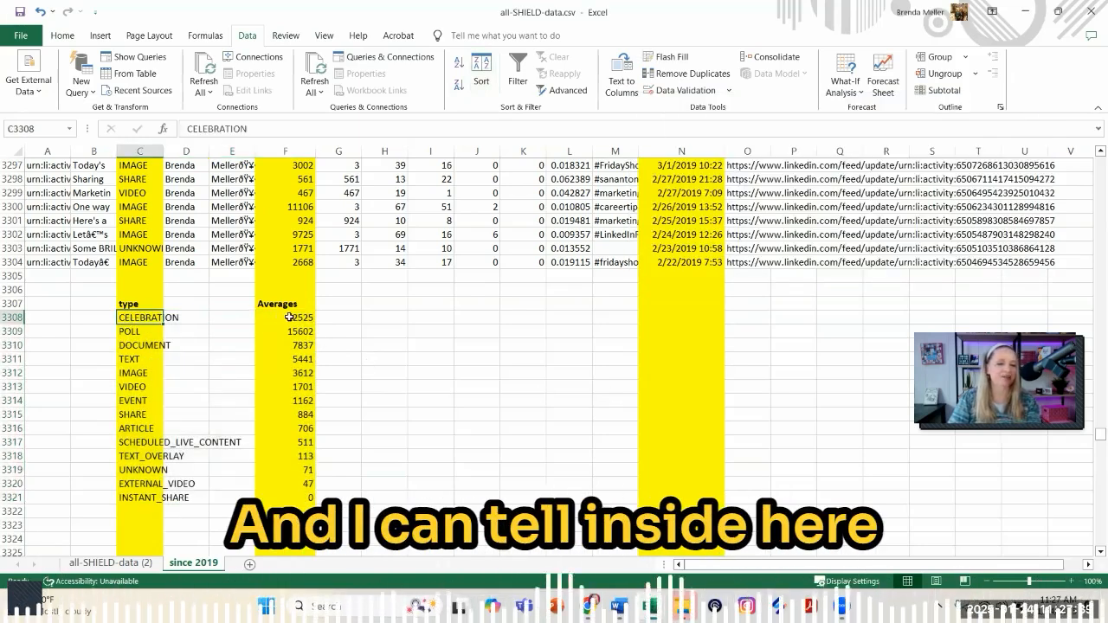
left_click(289, 318)
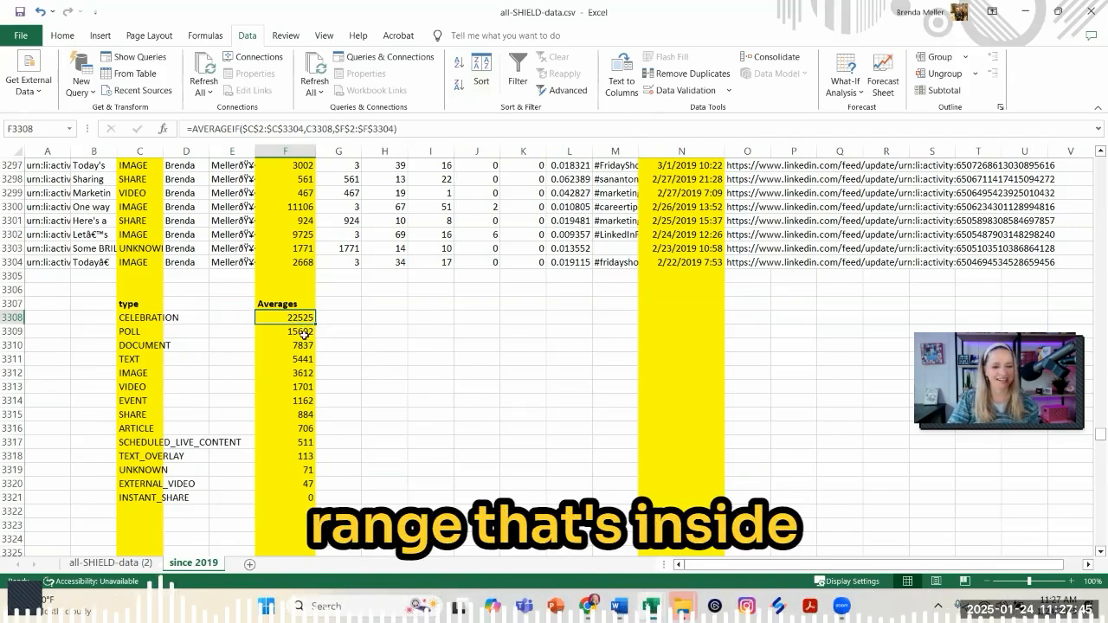
left_click(302, 334)
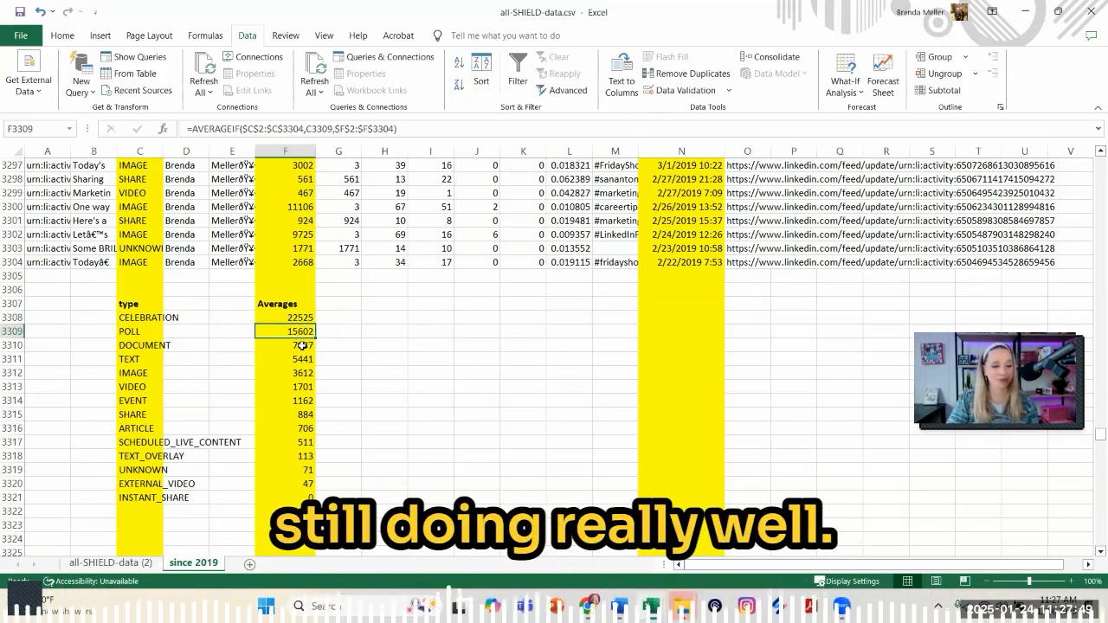
left_click(305, 359)
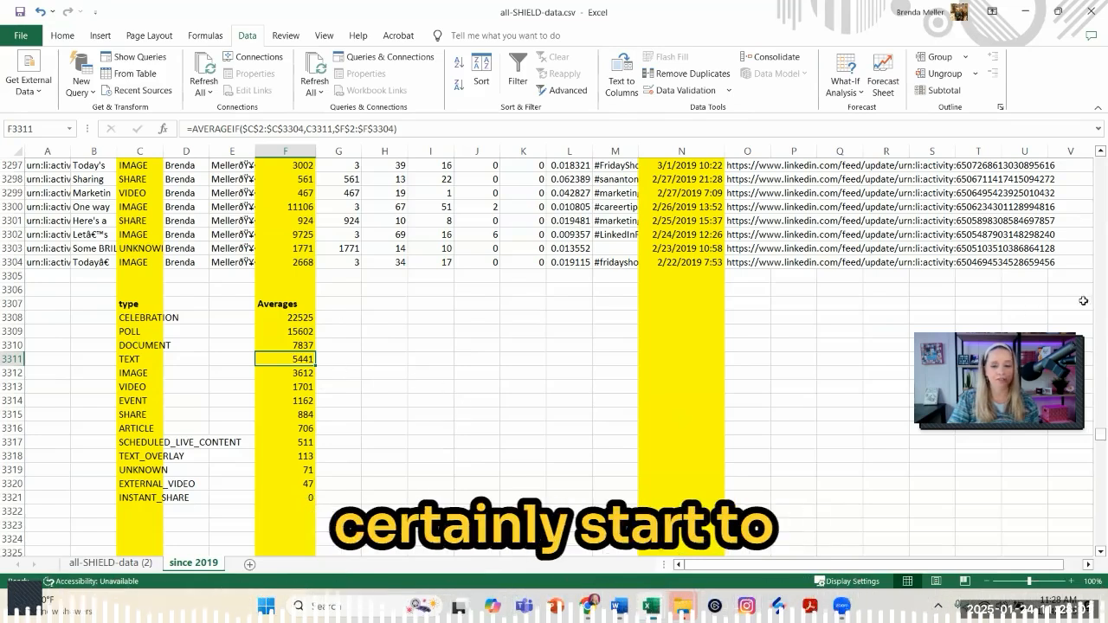
- Add filters to the data's header row and filter the type column to show only CELEBRATION posts
left_click_drag(1093, 437, 1100, 192)
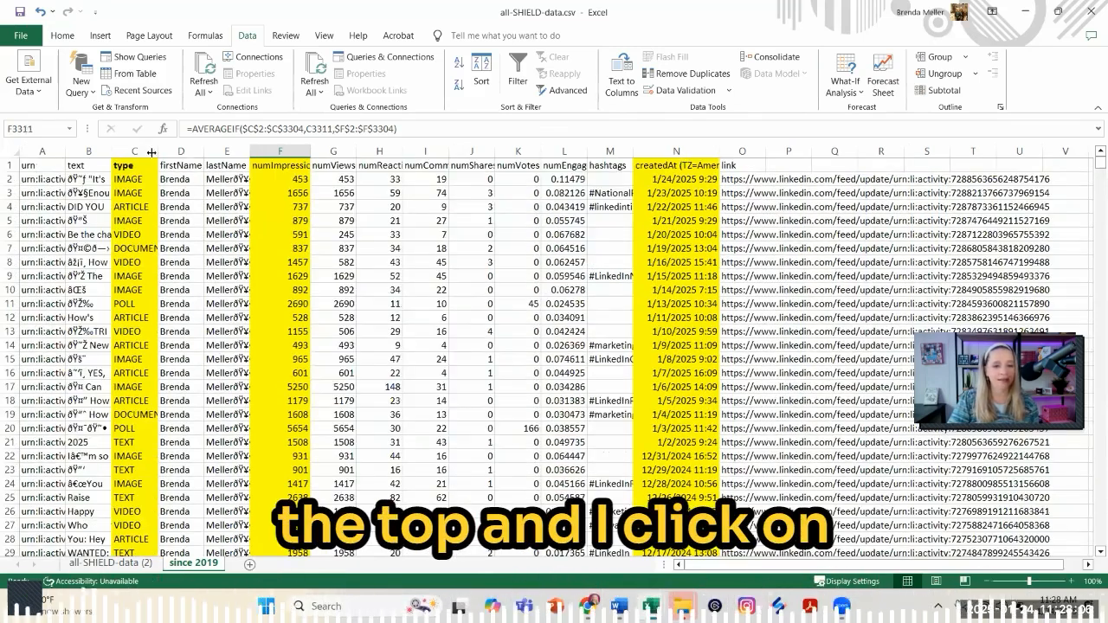
left_click(147, 164)
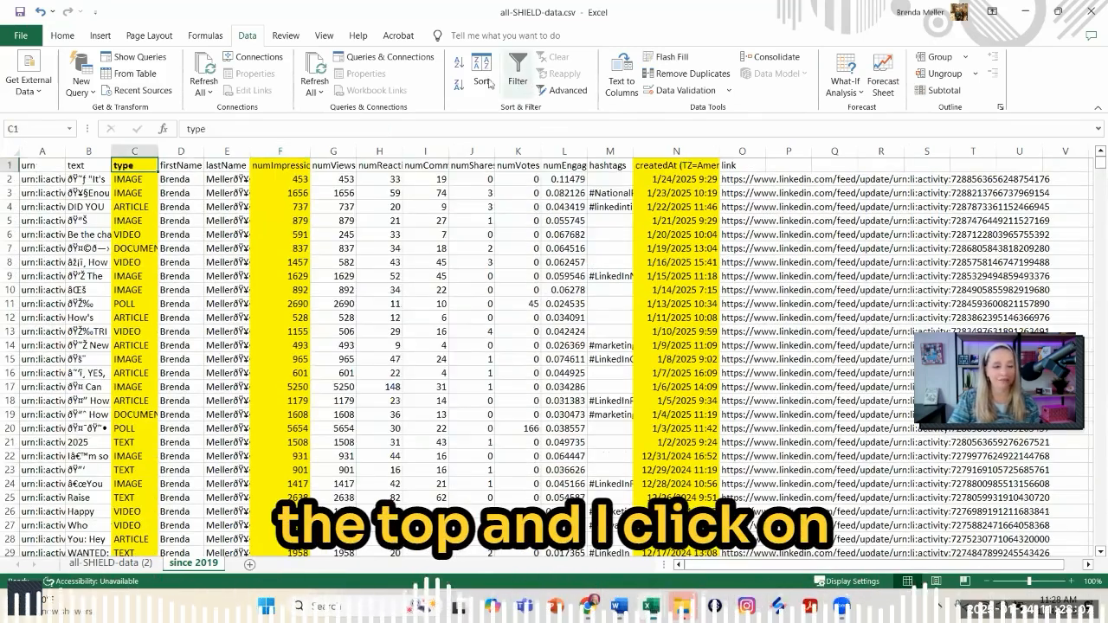
left_click(517, 74)
left_click(150, 164)
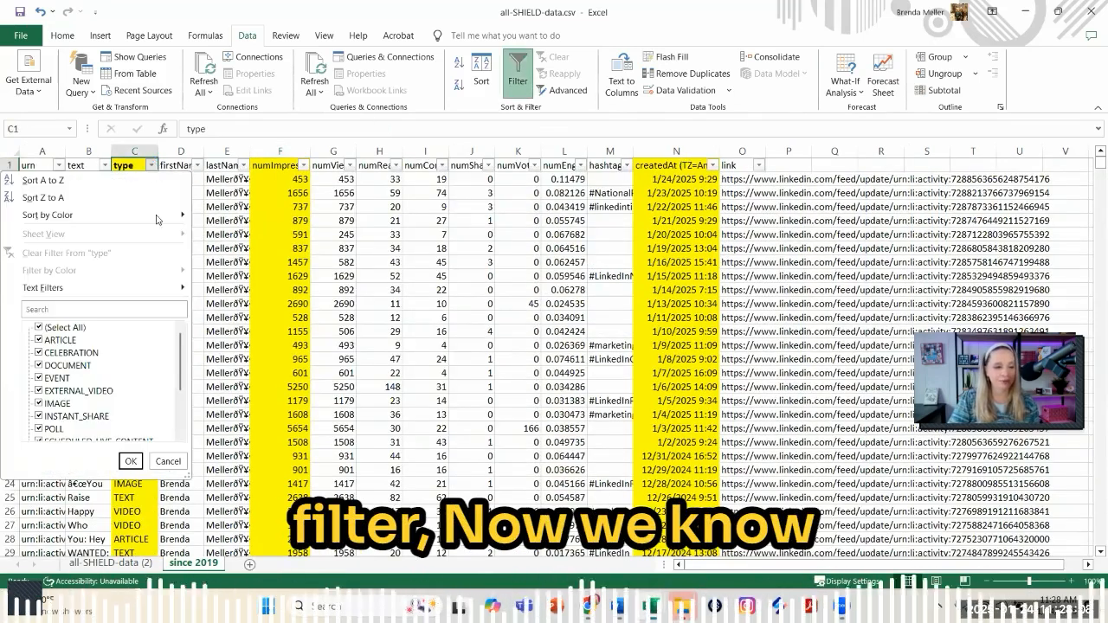
left_click(38, 328)
left_click(38, 353)
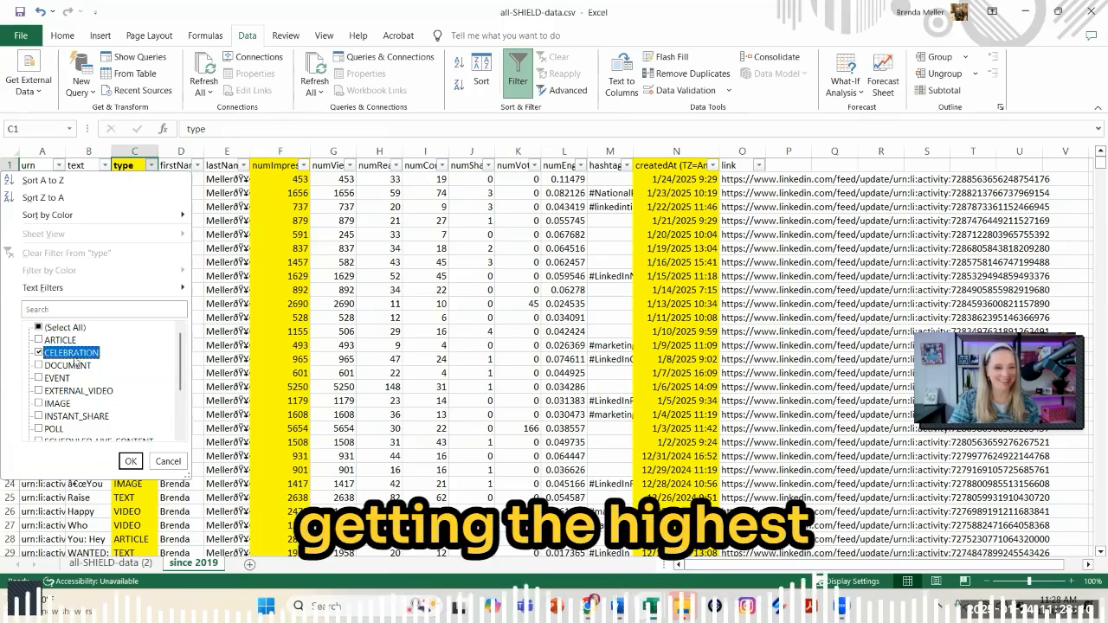
left_click(131, 462)
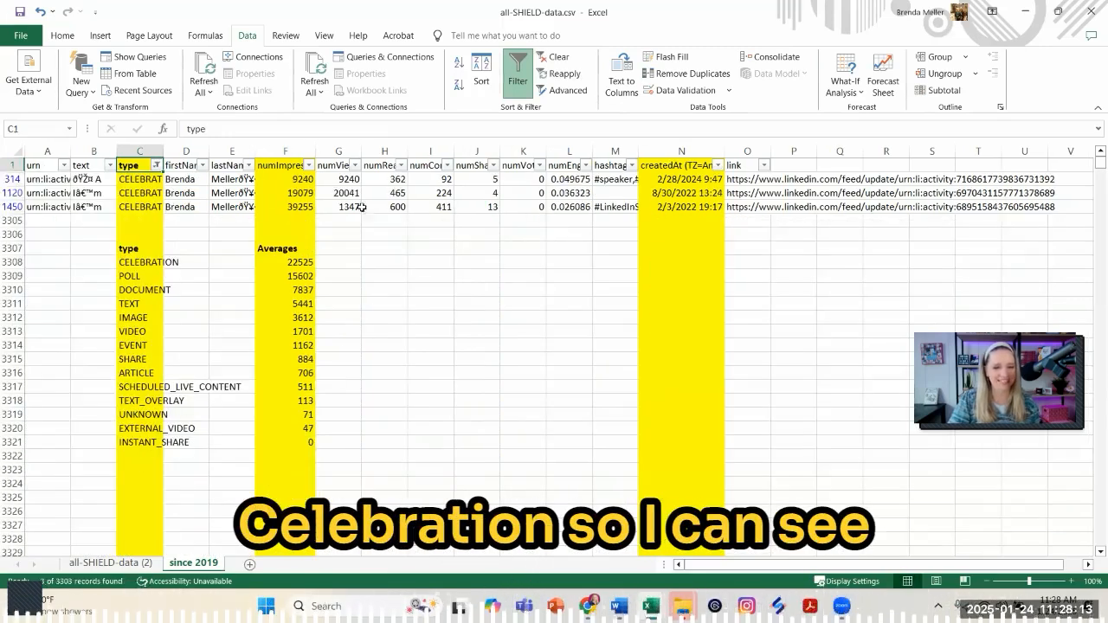
- Examine the filtered CELEBRATION posts across their columns to the link, and compare their individual impression counts
left_click(142, 180)
key("Right")
key("Right")
key("Right")
key("Right")
key("Right")
key("Right")
key("Right")
key("Right")
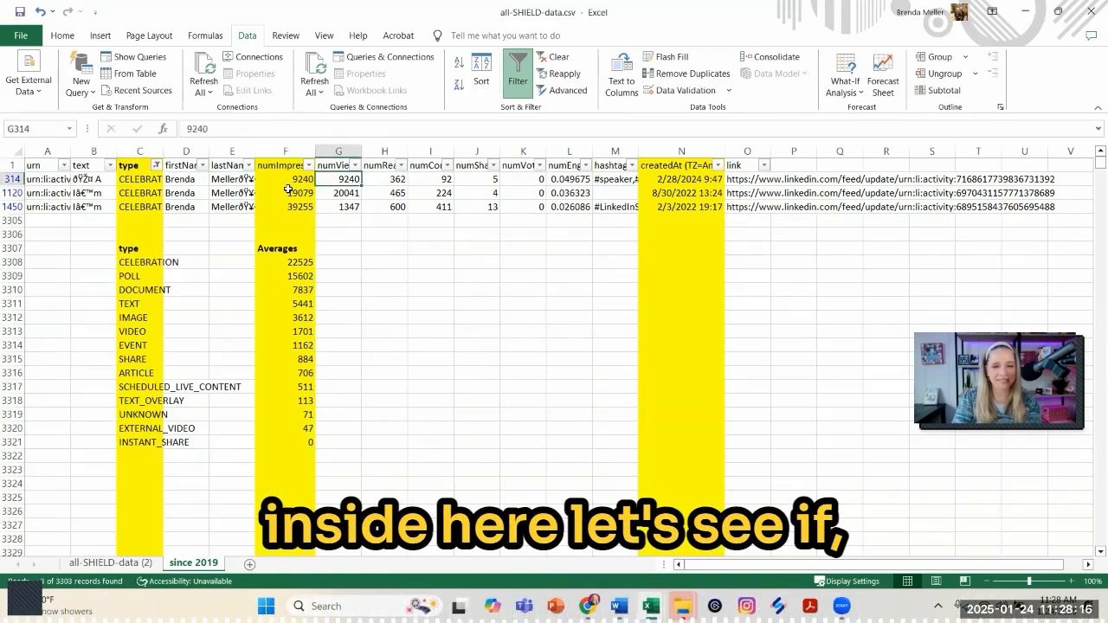
key("Right")
key("Right")
key("Right")
key("Right")
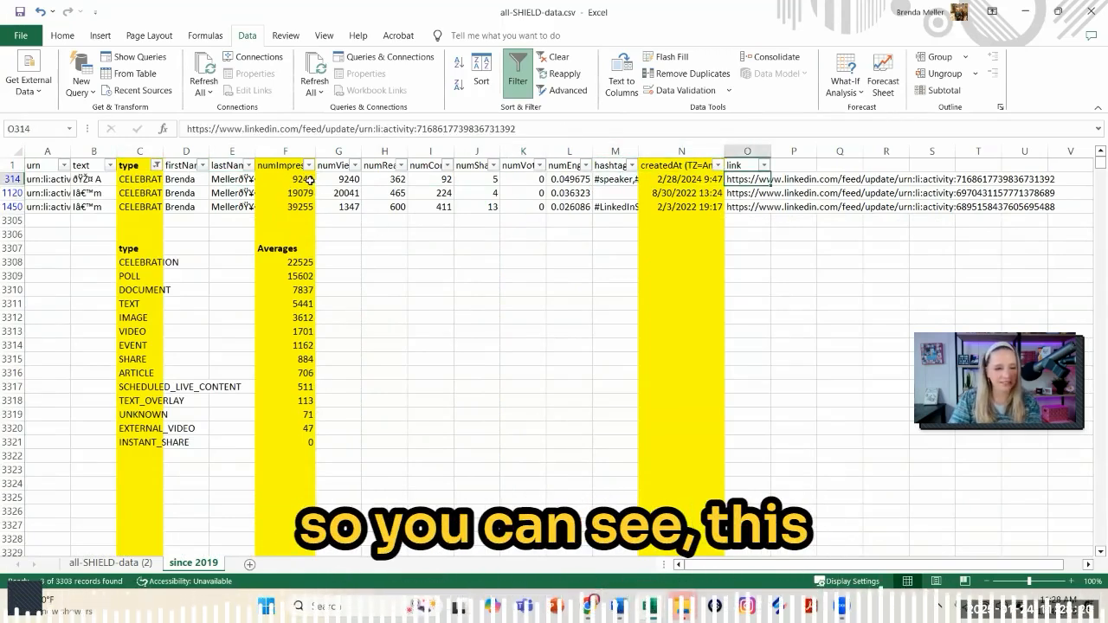
left_click(308, 179)
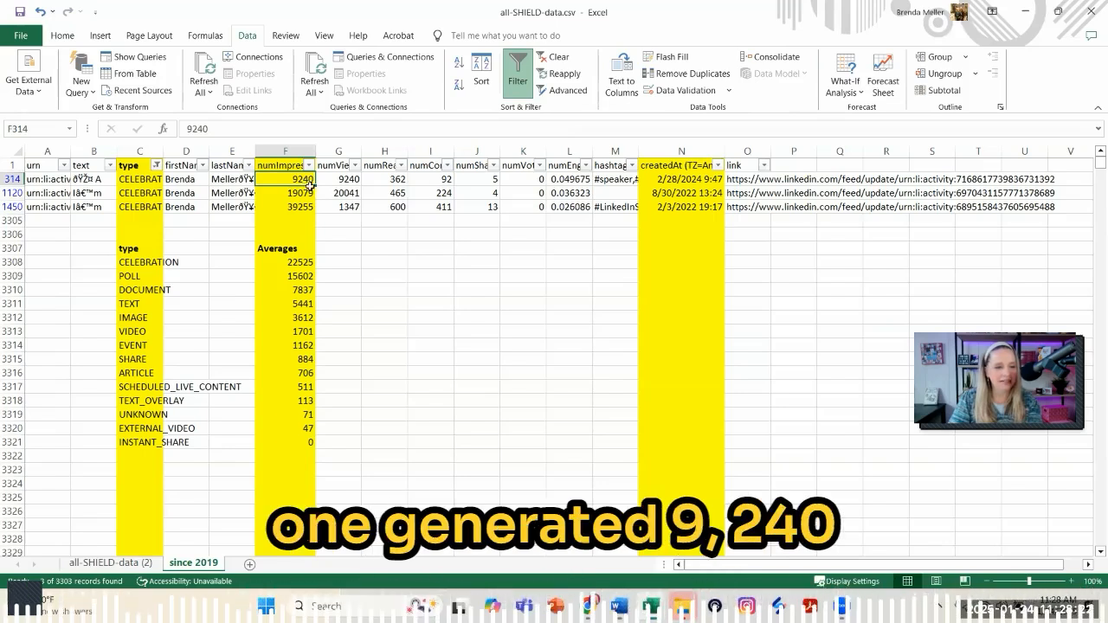
left_click(299, 194)
left_click(301, 207)
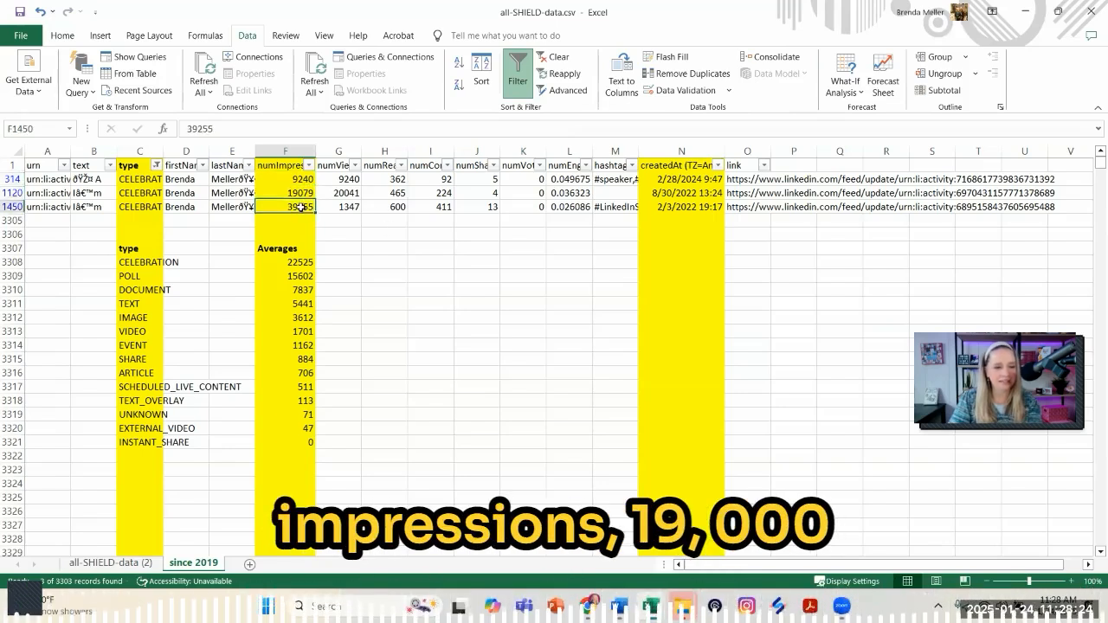
- Turn the post URL in cell O1450 into a live hyperlink and open that LinkedIn post in the browser
left_click(750, 213)
left_click(550, 128)
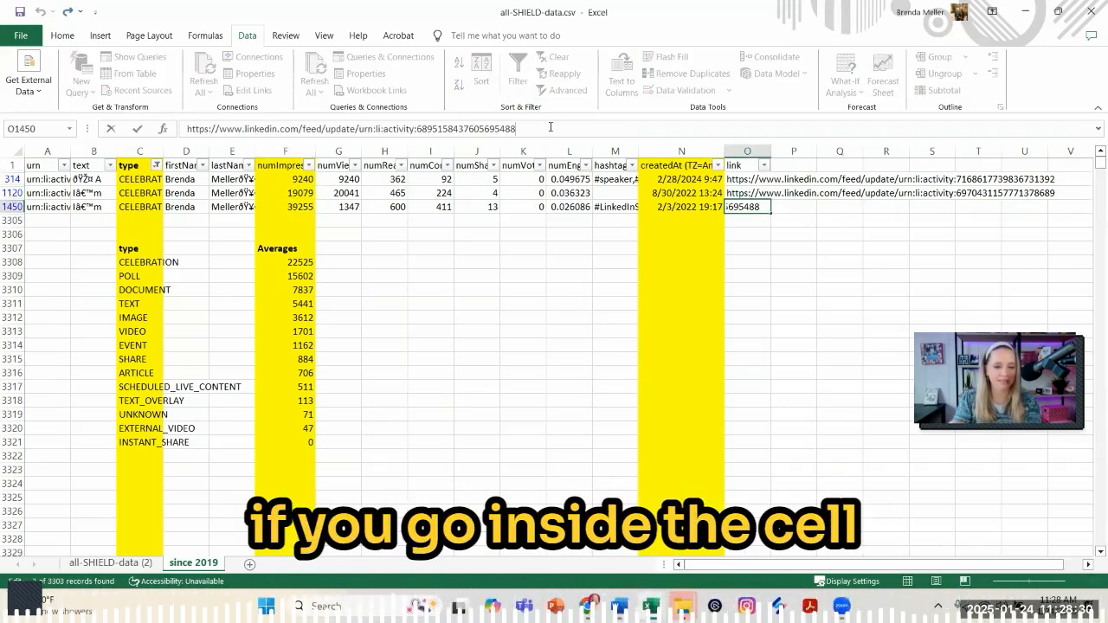
key("Return")
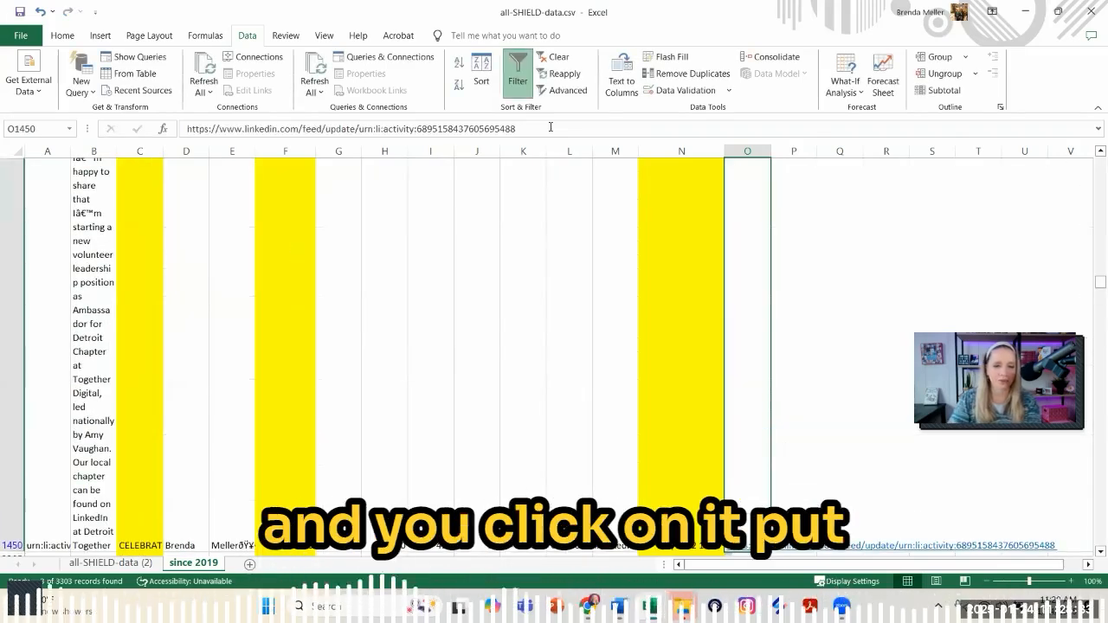
left_click(751, 546)
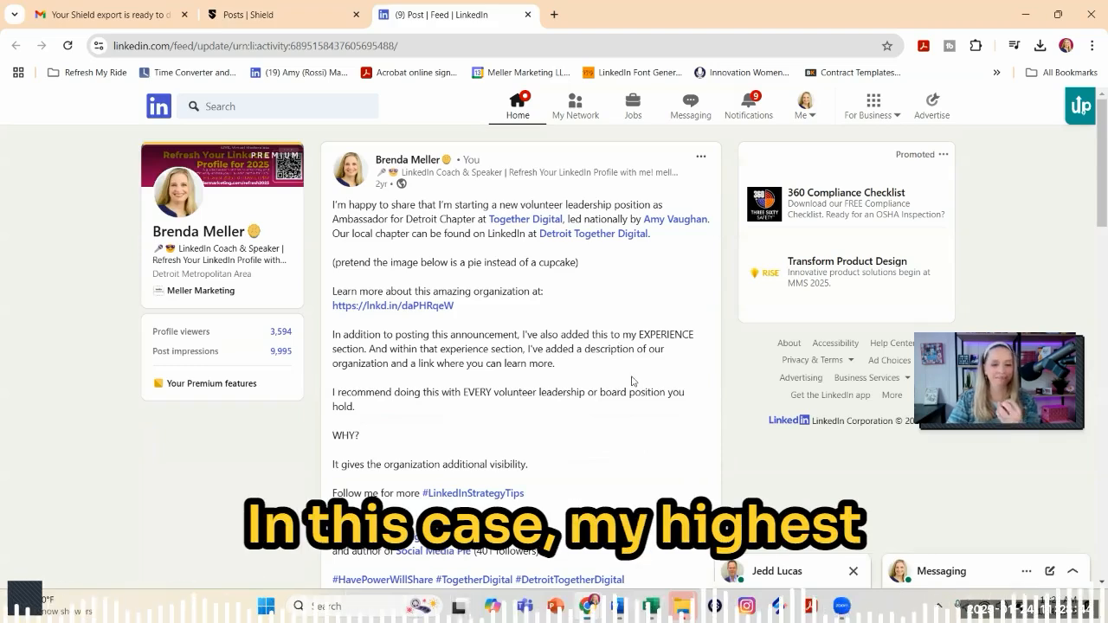
- Look through the opened LinkedIn post's text, image and engagement, and briefly check the Shield Posts page before returning to it
scroll(617, 351, "down", 5)
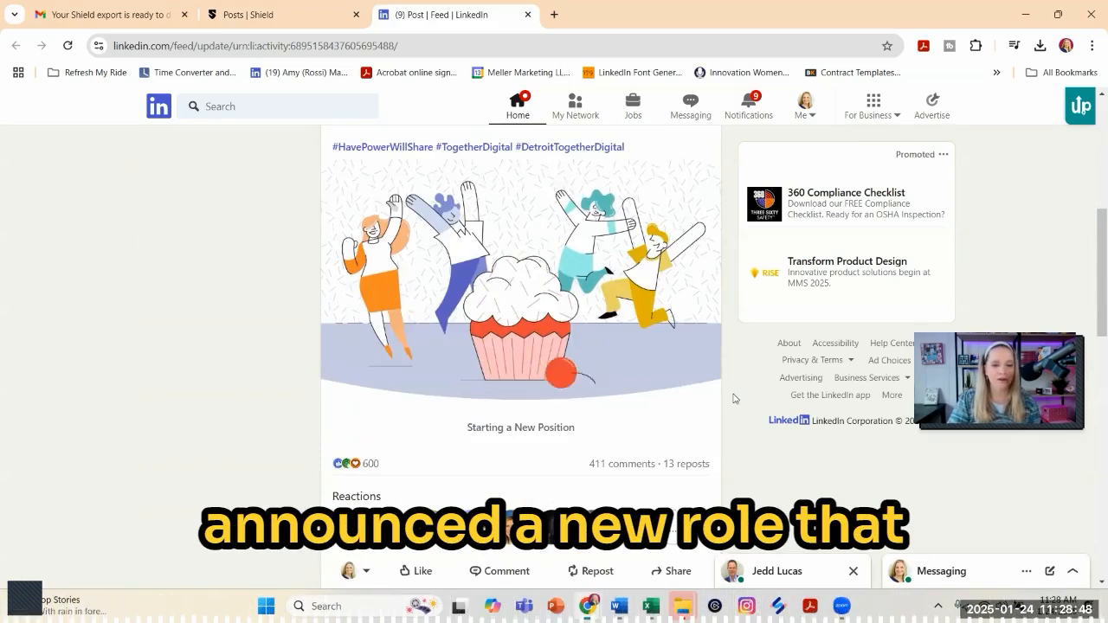
scroll(733, 396, "up", 5)
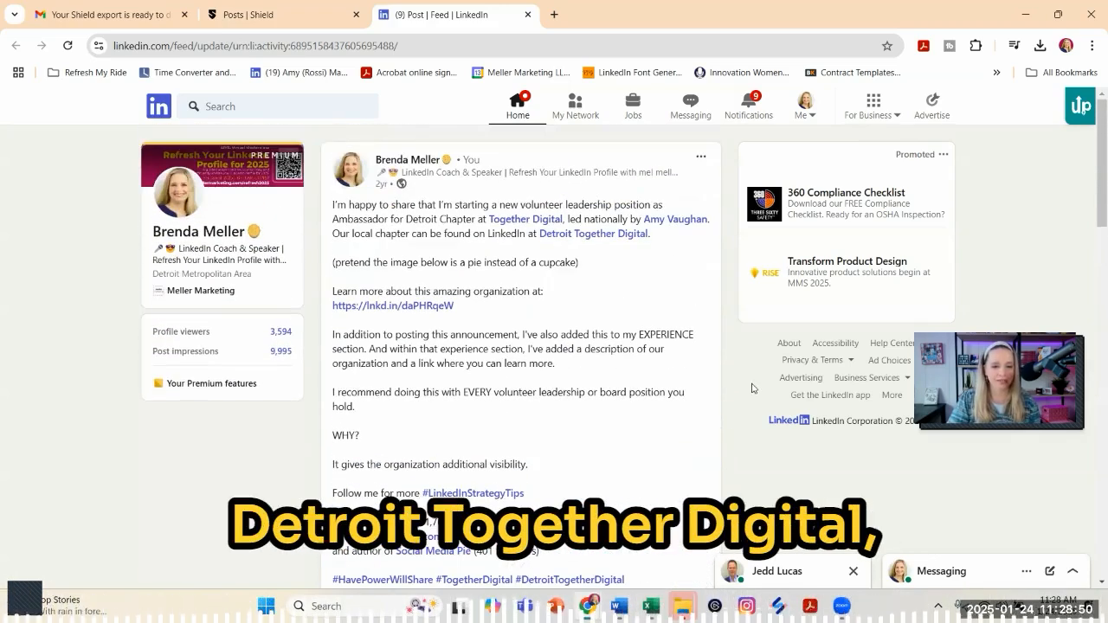
left_click(266, 17)
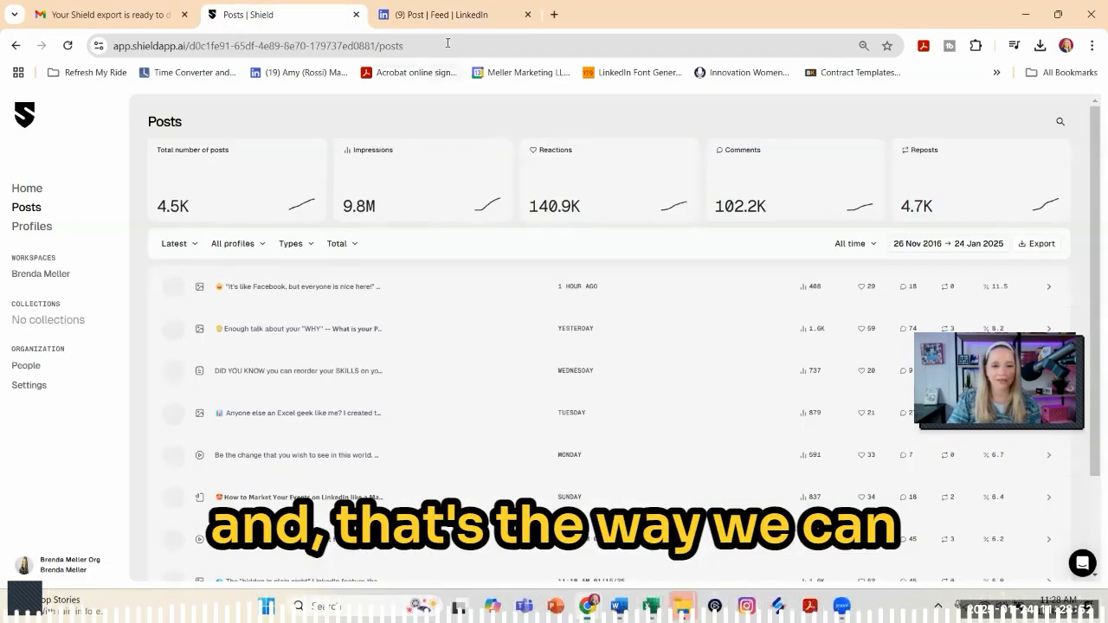
left_click(435, 16)
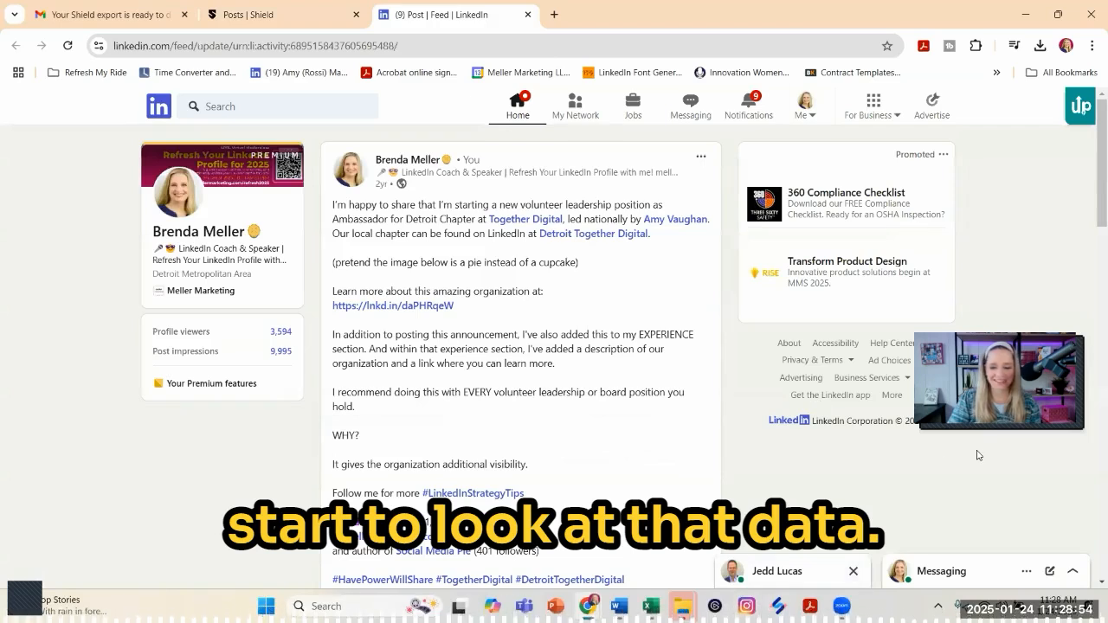